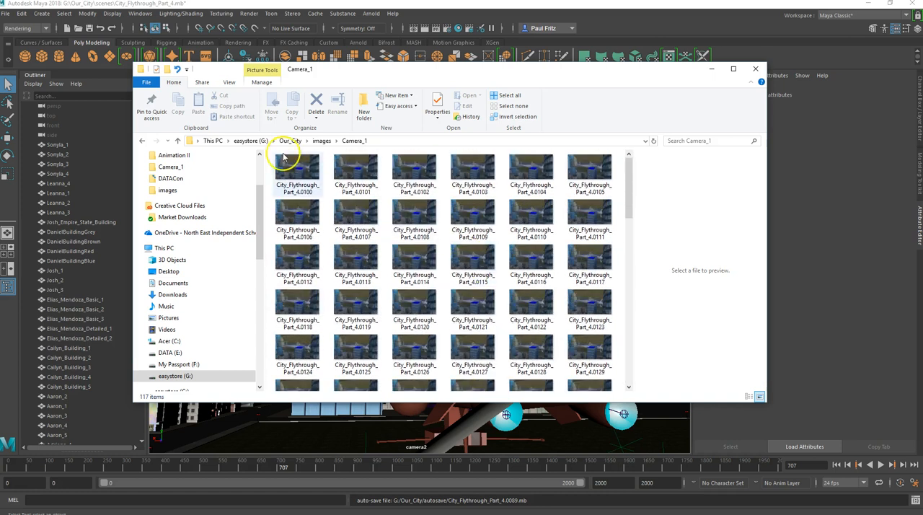
- Check the render folders inside Our_City's images folder, put the file window away and switch to Premiere Pro
{"action": "left_click", "coordinate": [177, 141]}
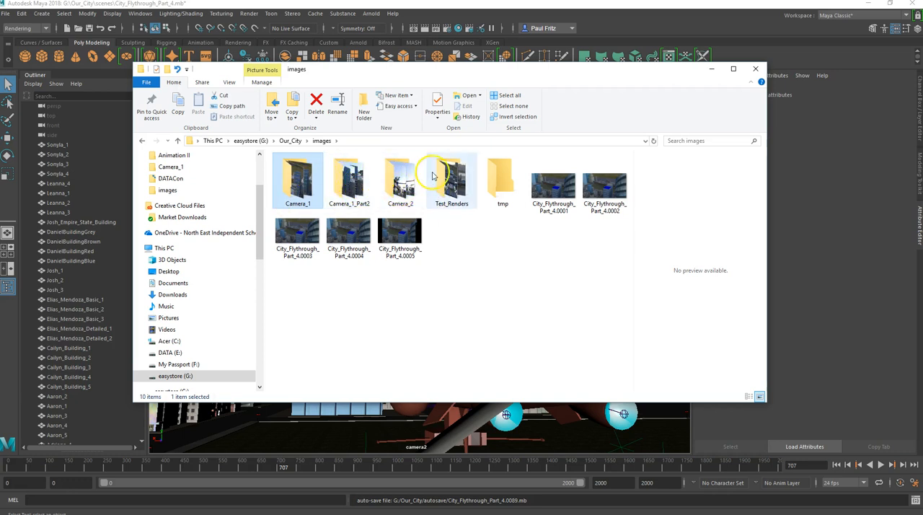
{"action": "left_click", "coordinate": [709, 68]}
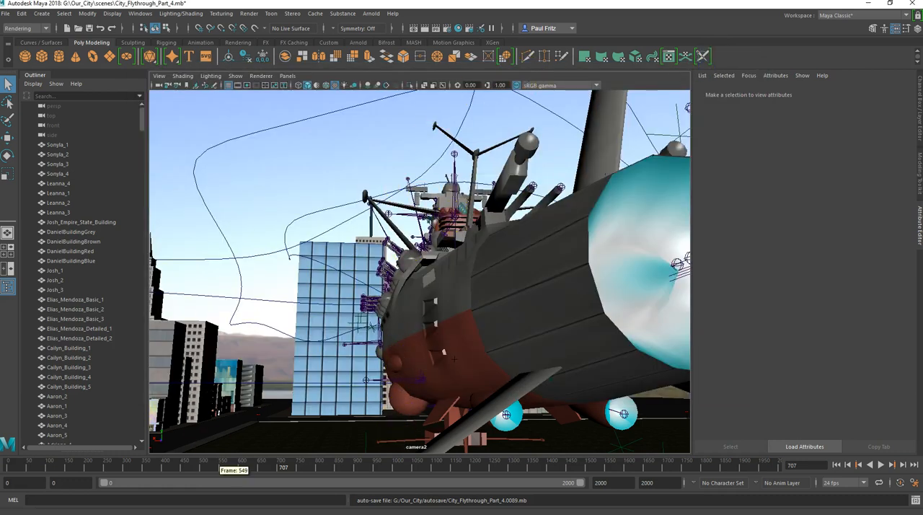
{"action": "mouse_move", "coordinate": [225, 513]}
{"action": "left_click", "coordinate": [365, 509]}
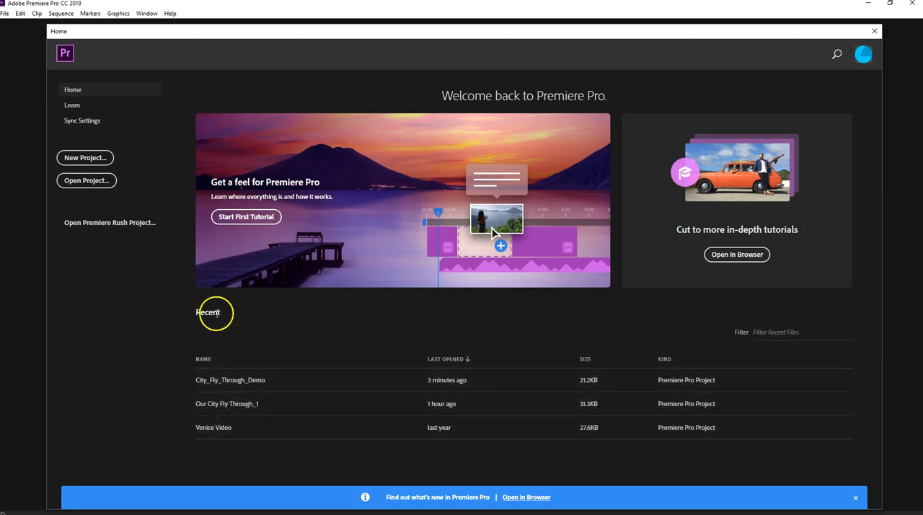
- Create a new project named City_Flythrough_Demo, stored in G:\Our_City\Adobe Premiere
{"action": "left_click", "coordinate": [102, 159]}
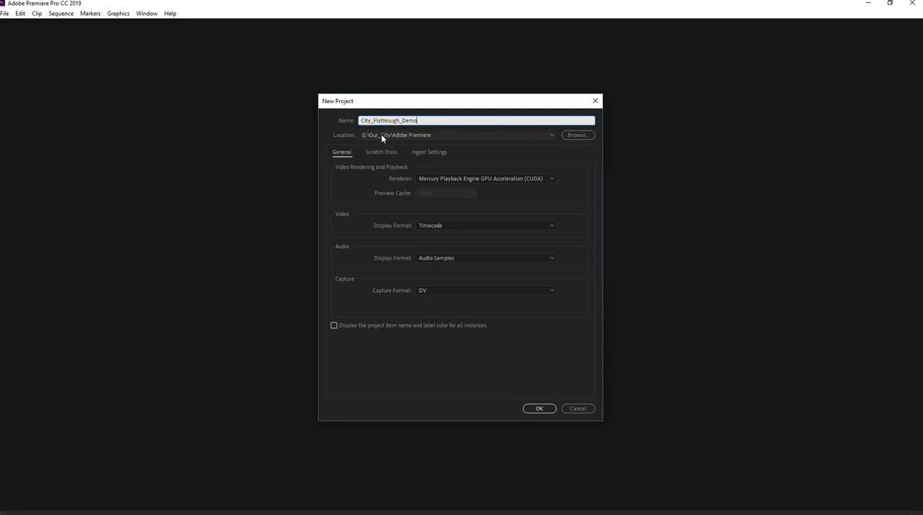
{"action": "left_click", "coordinate": [579, 135]}
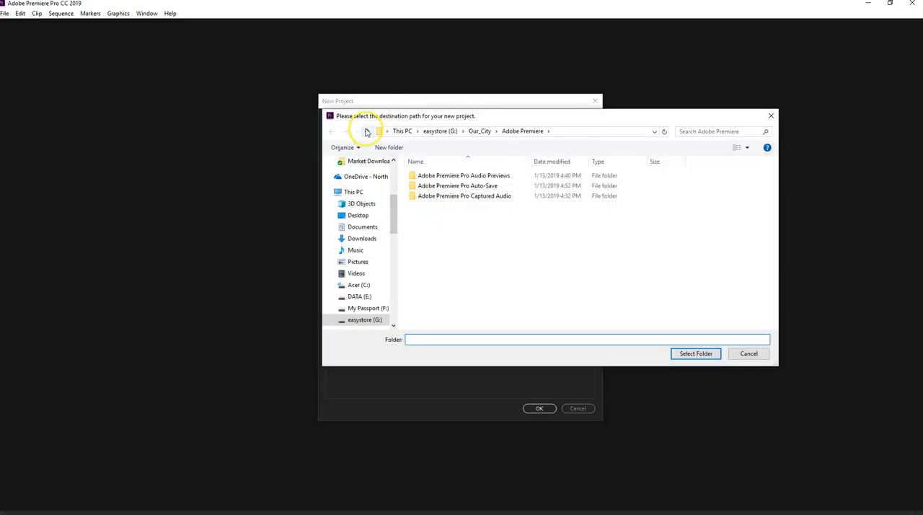
{"action": "left_click", "coordinate": [364, 129]}
{"action": "left_click", "coordinate": [364, 128]}
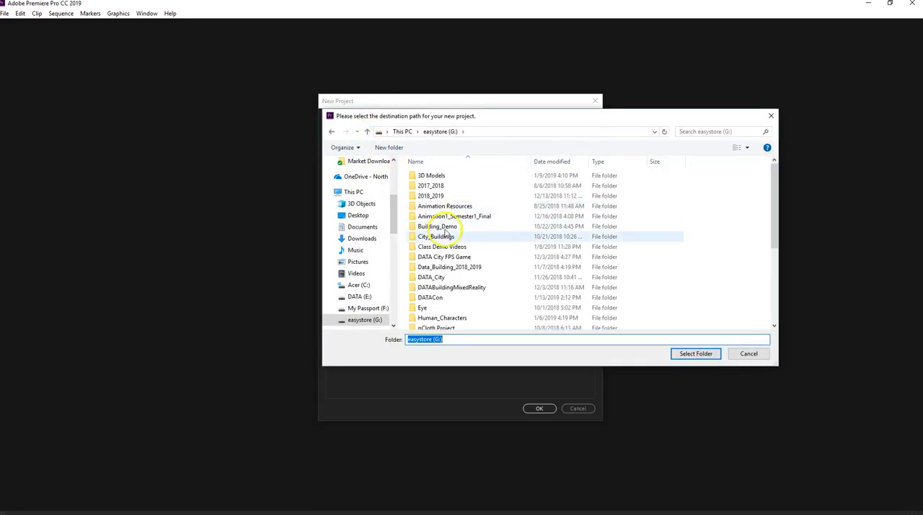
{"action": "scroll", "coordinate": [424, 238], "scroll_direction": "down", "scroll_amount": 5}
{"action": "scroll", "coordinate": [427, 271], "scroll_direction": "up", "scroll_amount": 1}
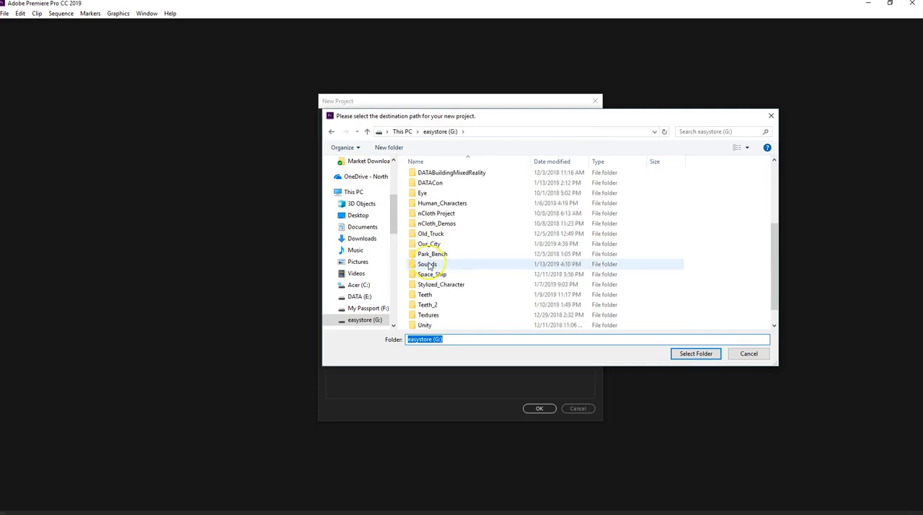
{"action": "double_click", "coordinate": [427, 244]}
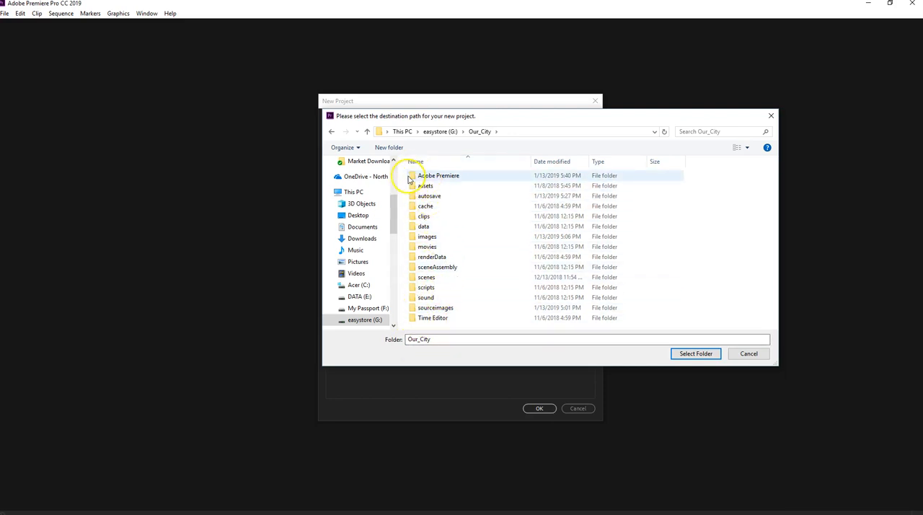
{"action": "double_click", "coordinate": [412, 177]}
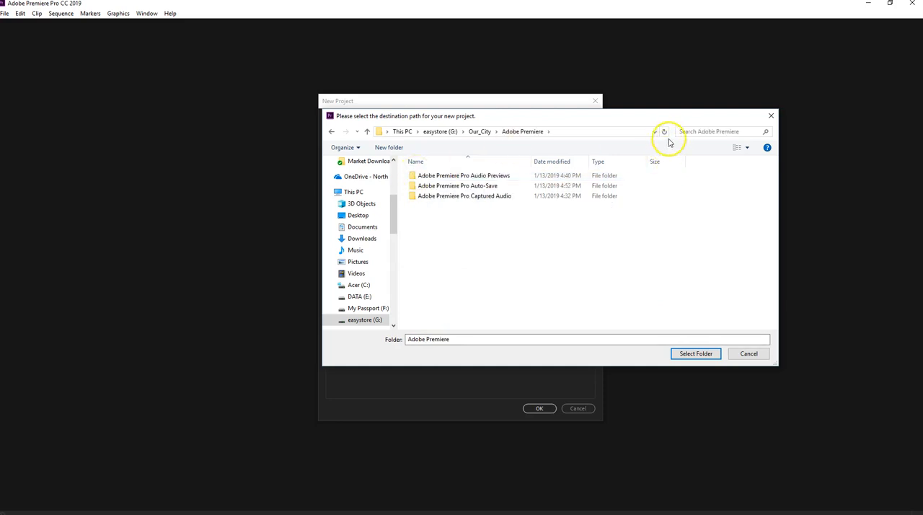
{"action": "left_click", "coordinate": [367, 133]}
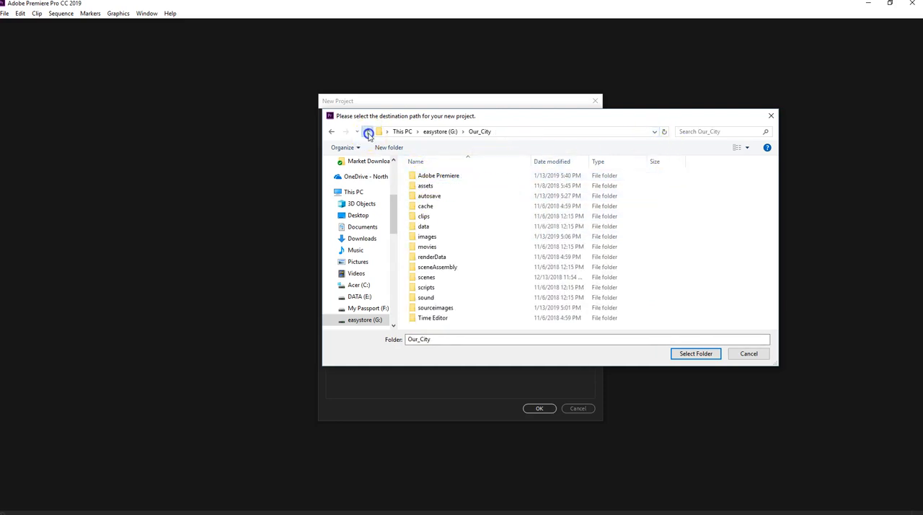
{"action": "left_click", "coordinate": [413, 176]}
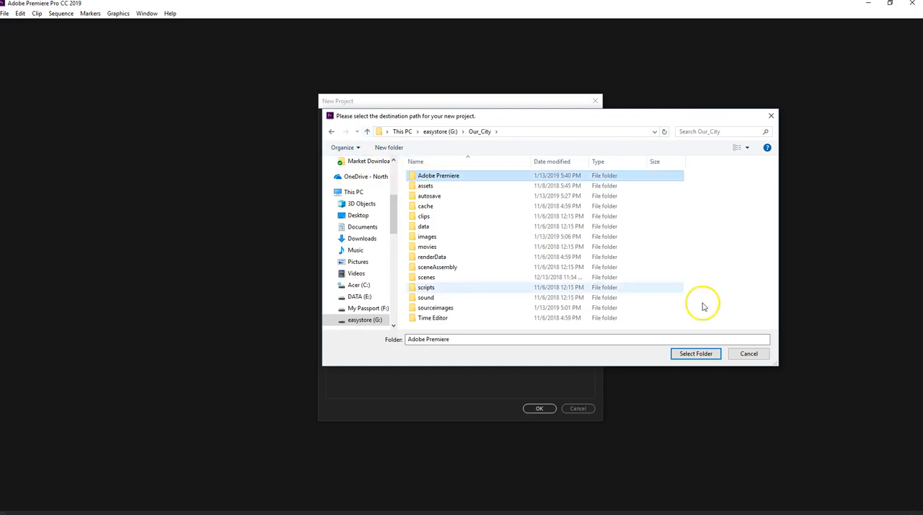
{"action": "left_click", "coordinate": [695, 353]}
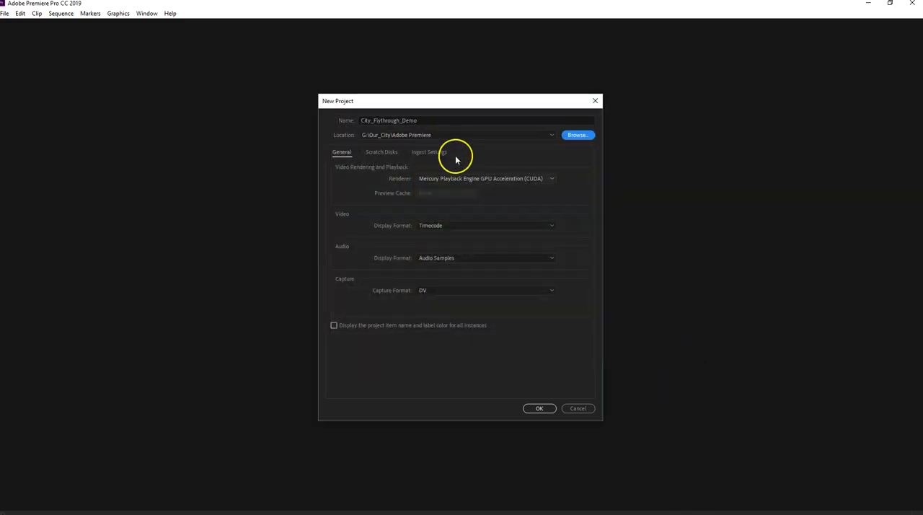
{"action": "left_click", "coordinate": [538, 407]}
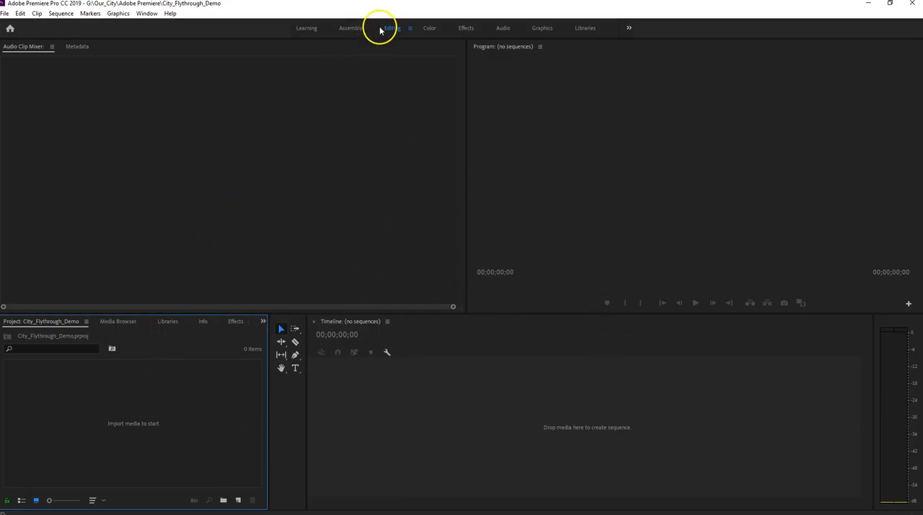
- Place the second clip directly after the first on V1, and shift the City_Flythrough_Part_4.1000.png clip on V3 to start where it ends
{"action": "left_click", "coordinate": [5, 15]}
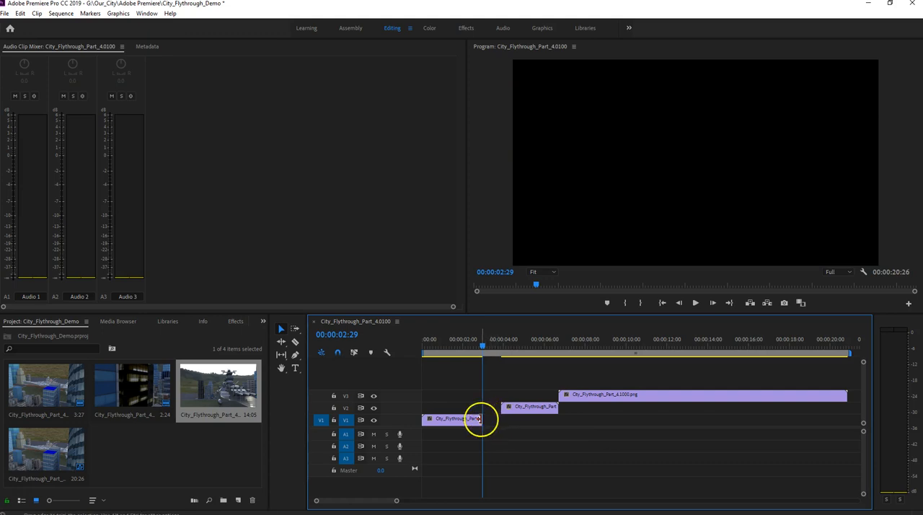
{"action": "mouse_move", "coordinate": [489, 348]}
{"action": "left_mouse_down"}
{"action": "mouse_move", "coordinate": [445, 348]}
{"action": "mouse_move", "coordinate": [473, 352]}
{"action": "left_mouse_up"}
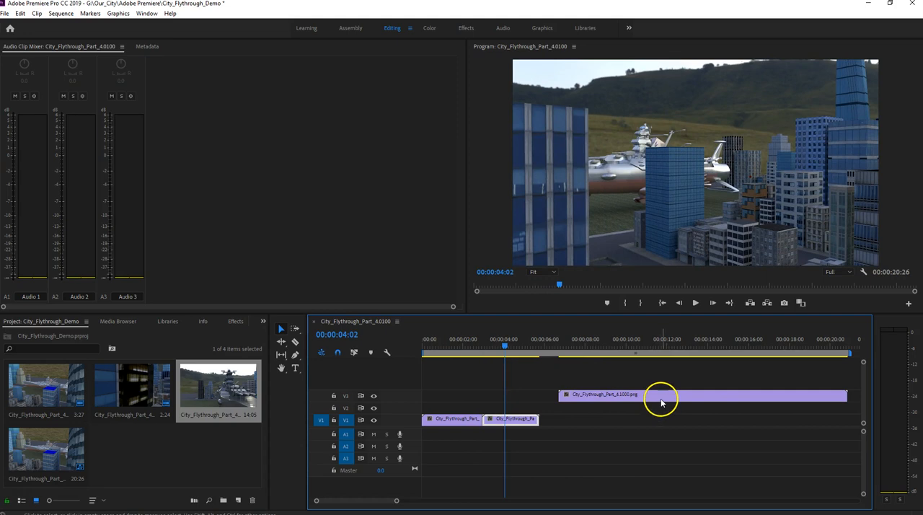
{"action": "mouse_move", "coordinate": [658, 397]}
{"action": "left_mouse_down"}
{"action": "mouse_move", "coordinate": [635, 394]}
{"action": "mouse_move", "coordinate": [641, 396]}
{"action": "left_mouse_up"}
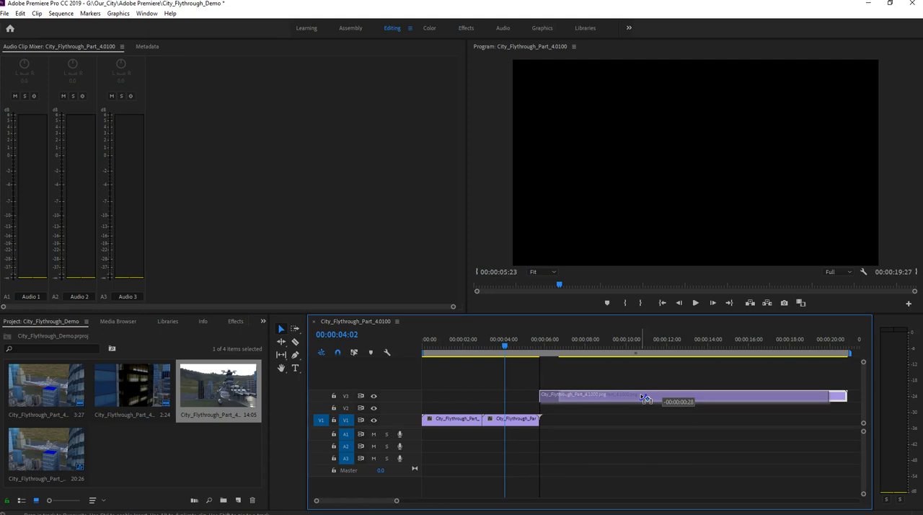
{"action": "left_click_drag", "start_coordinate": [644, 397], "coordinate": [643, 398]}
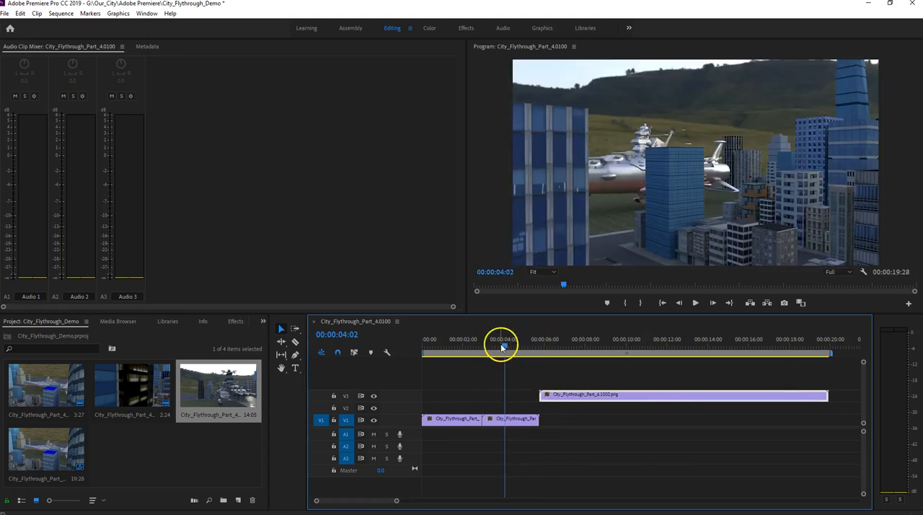
- Trim the start of the City_Flythrough_Part_4.1000.png clip to 00:00:07:08 and move it onto V1 against the end of the second clip
{"action": "left_click_drag", "start_coordinate": [504, 347], "coordinate": [569, 361]}
{"action": "left_click", "coordinate": [542, 395]}
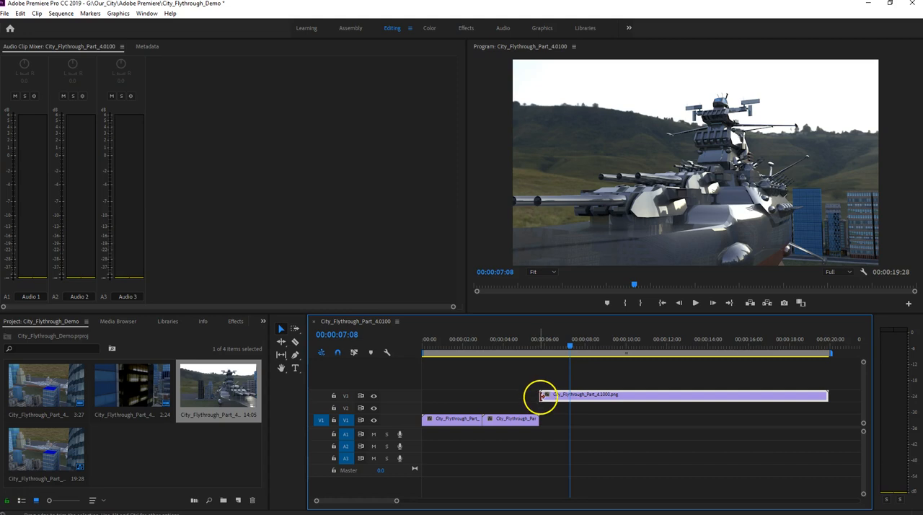
{"action": "left_click_drag", "start_coordinate": [543, 395], "coordinate": [568, 395]}
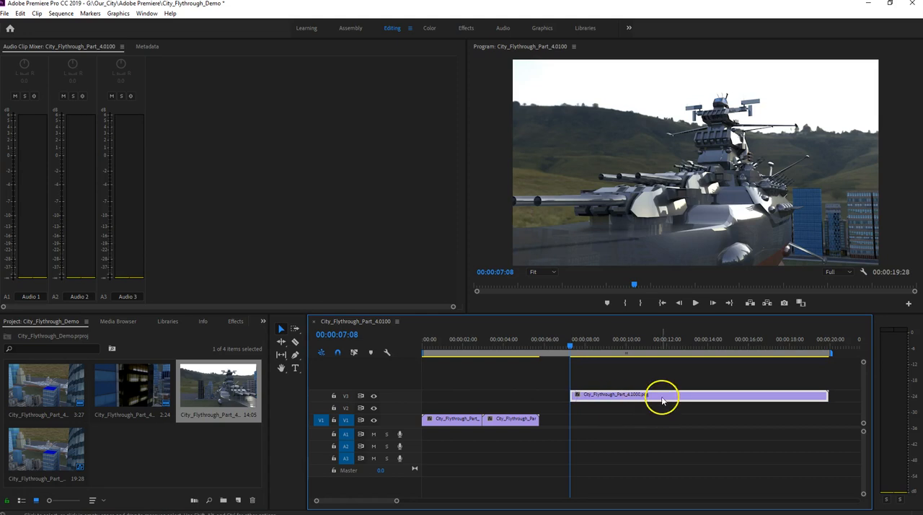
{"action": "left_click_drag", "start_coordinate": [654, 395], "coordinate": [624, 419]}
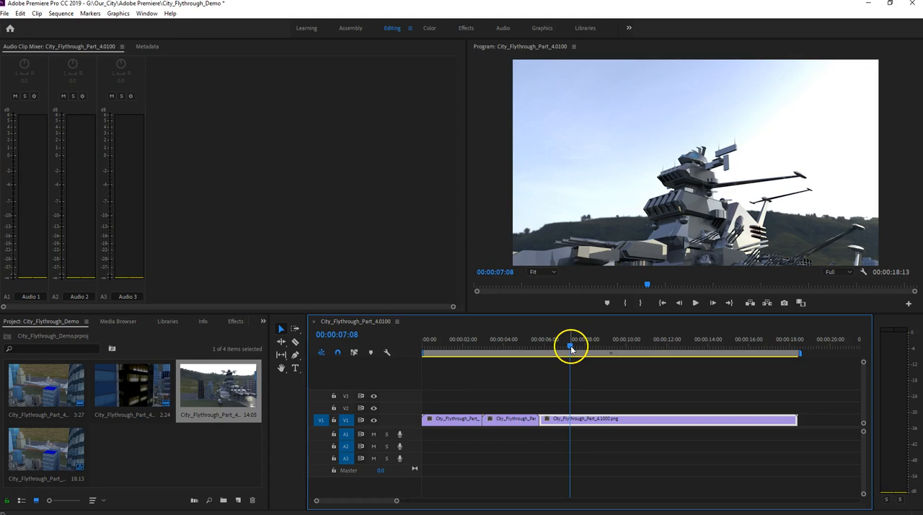
{"action": "left_click_drag", "start_coordinate": [570, 348], "coordinate": [551, 355]}
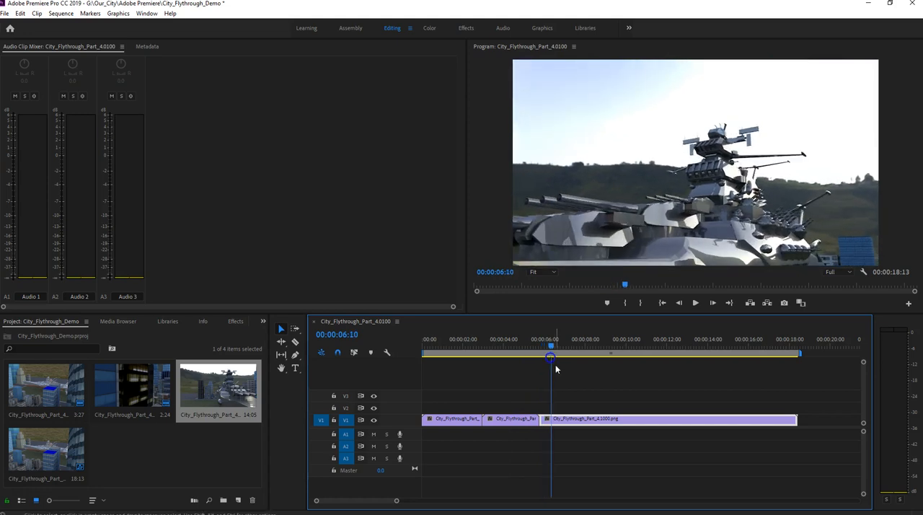
{"action": "right_click", "coordinate": [644, 420]}
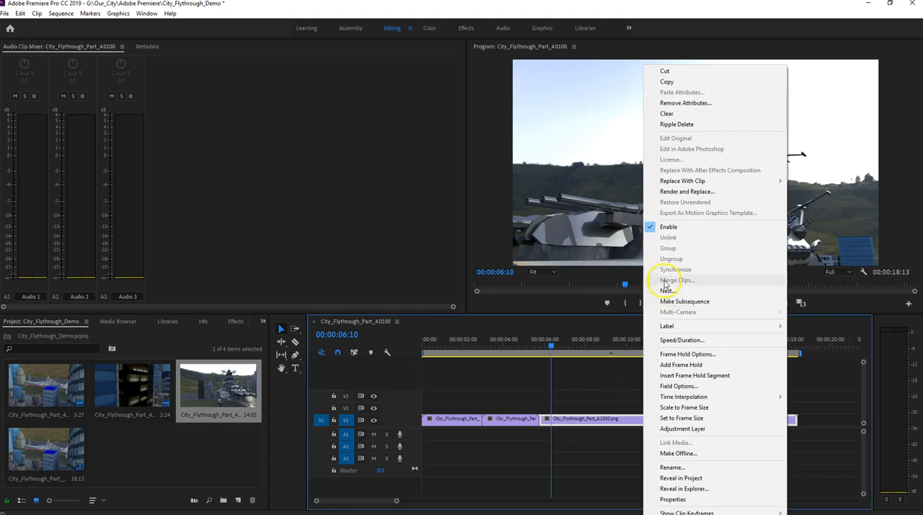
{"action": "left_click", "coordinate": [676, 364]}
- Play the assembled sequence from the beginning to review the cuts, and return the playhead to the start
{"action": "left_click_drag", "start_coordinate": [552, 346], "coordinate": [436, 339]}
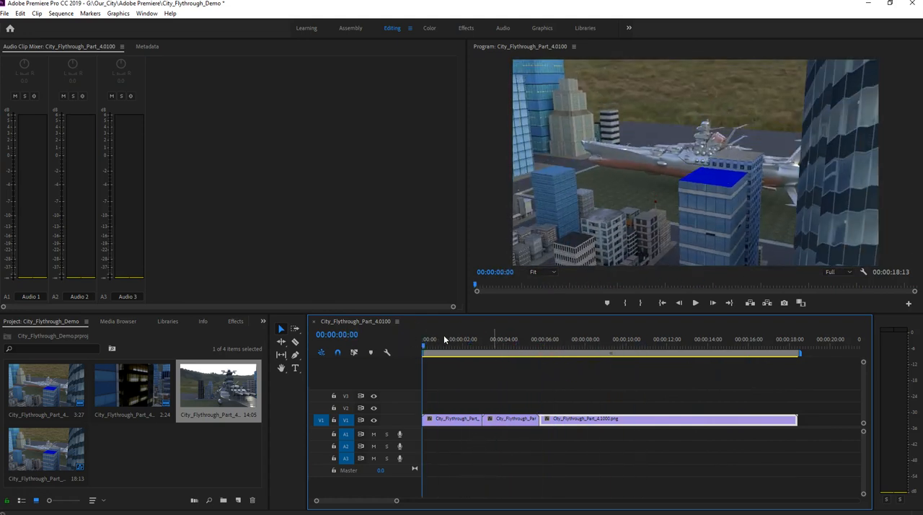
{"action": "left_click", "coordinate": [662, 303]}
{"action": "left_click", "coordinate": [695, 303]}
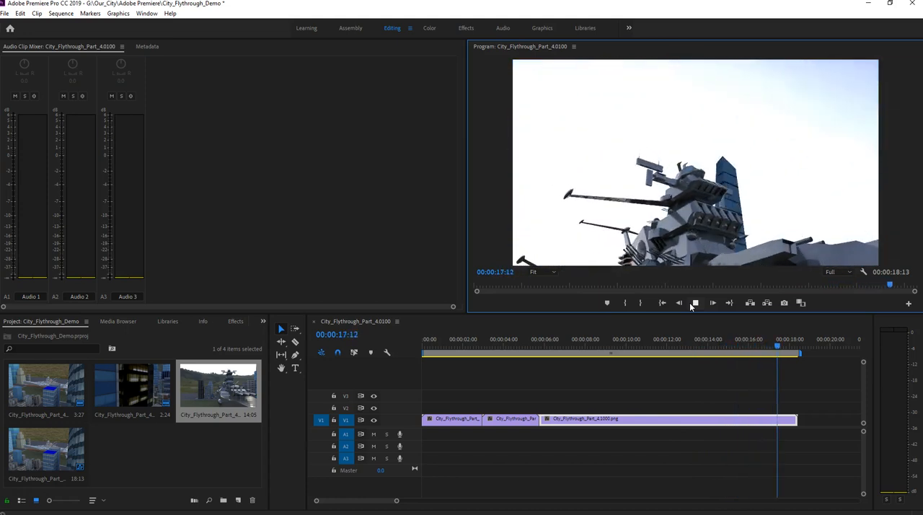
{"action": "left_click", "coordinate": [696, 303]}
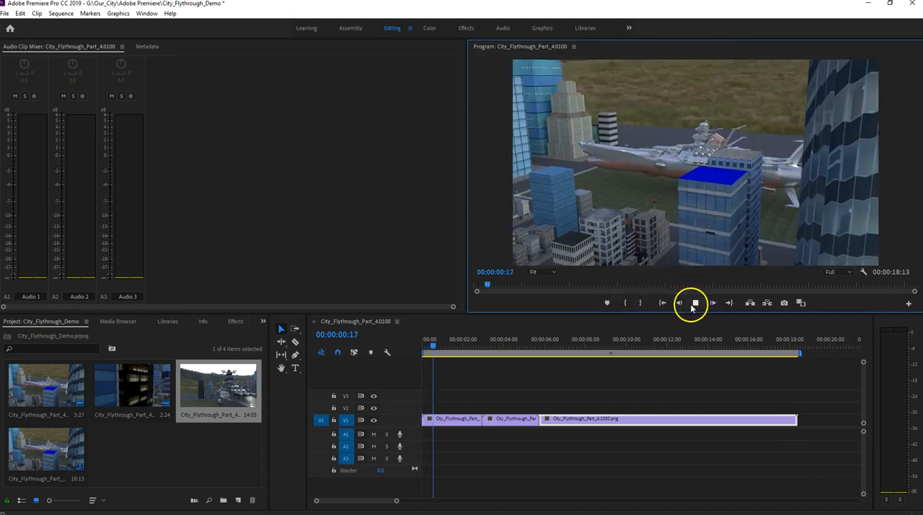
{"action": "left_click", "coordinate": [663, 303]}
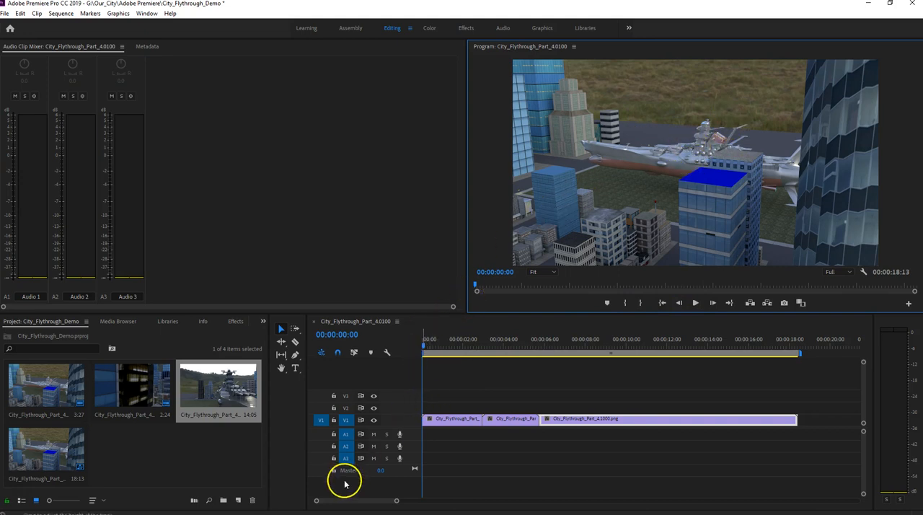
- Switch to the Edge browser with SoundBible's Helicopter Sounds page and look through its list of sound effects
{"action": "mouse_move", "coordinate": [345, 514]}
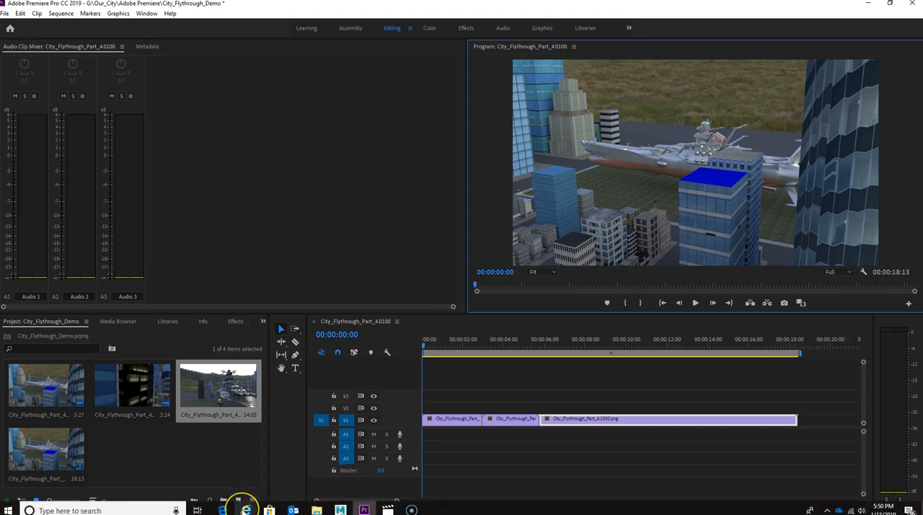
{"action": "mouse_move", "coordinate": [245, 510]}
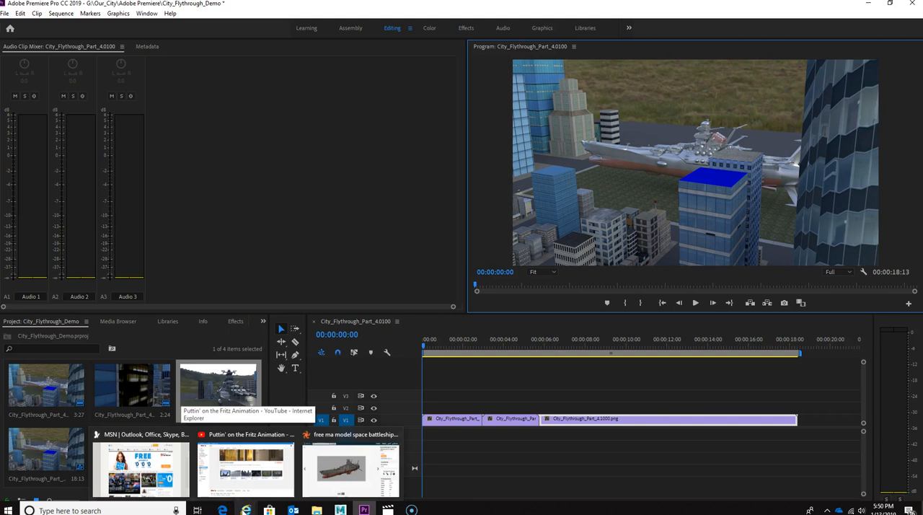
{"action": "left_click", "coordinate": [222, 510]}
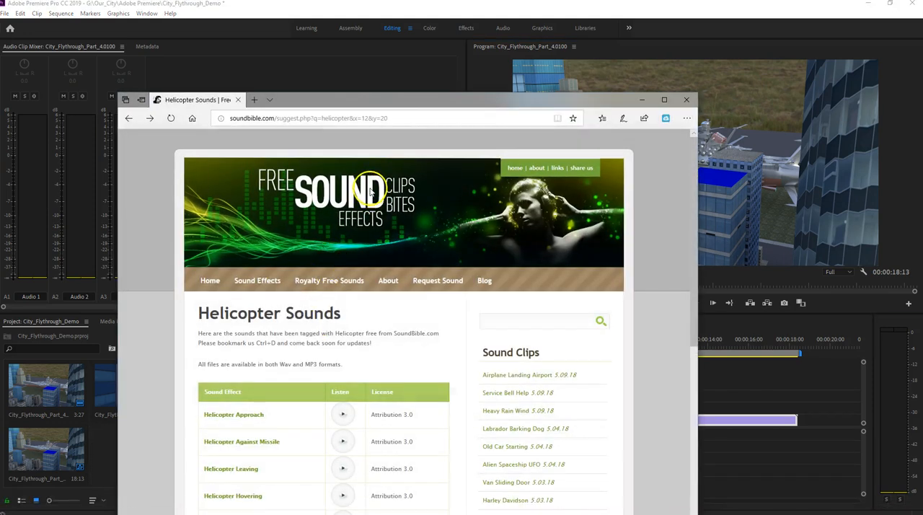
{"action": "left_click_drag", "start_coordinate": [386, 100], "coordinate": [419, 66]}
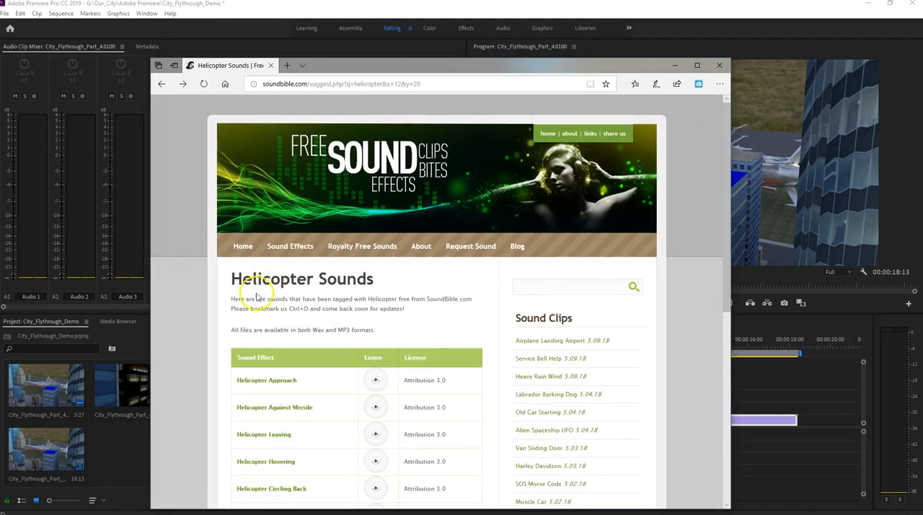
{"action": "scroll", "coordinate": [303, 373], "scroll_direction": "down", "scroll_amount": 3}
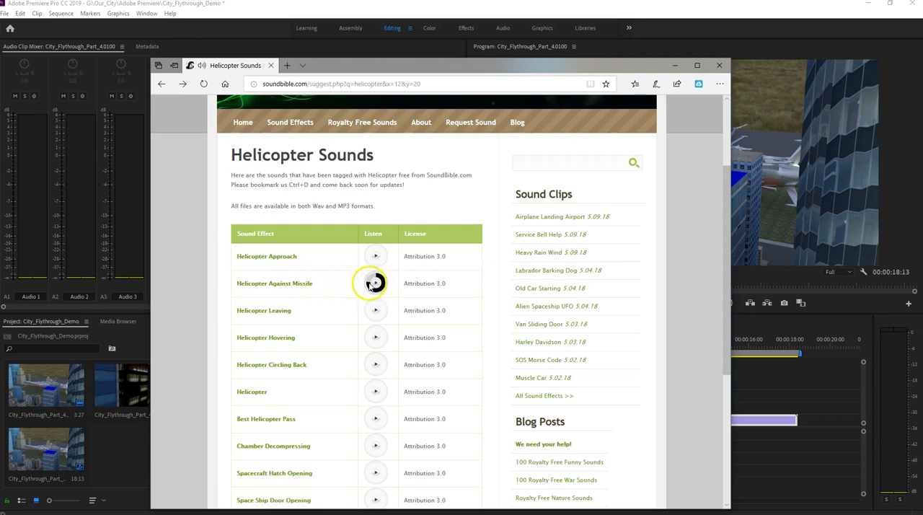
- Open the page of the Helicopter Against Missile sound effect, dismiss the blocked Flash notice and bring its file downloads into view
{"action": "left_click", "coordinate": [295, 285]}
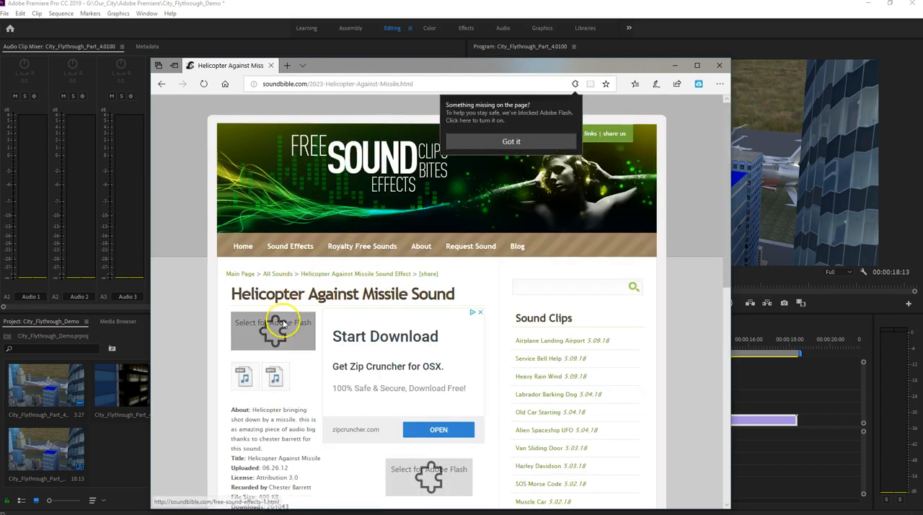
{"action": "left_click", "coordinate": [512, 142]}
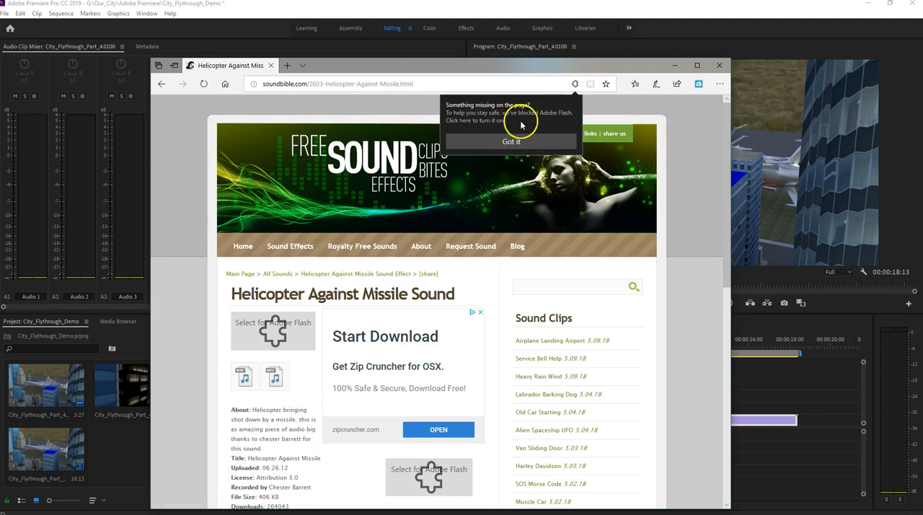
{"action": "left_click", "coordinate": [505, 141]}
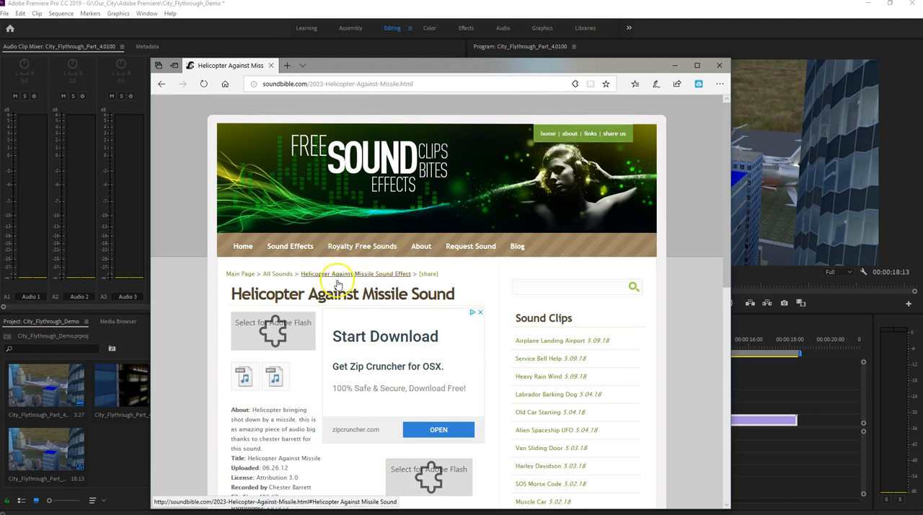
{"action": "scroll", "coordinate": [292, 274], "scroll_direction": "down", "scroll_amount": 1}
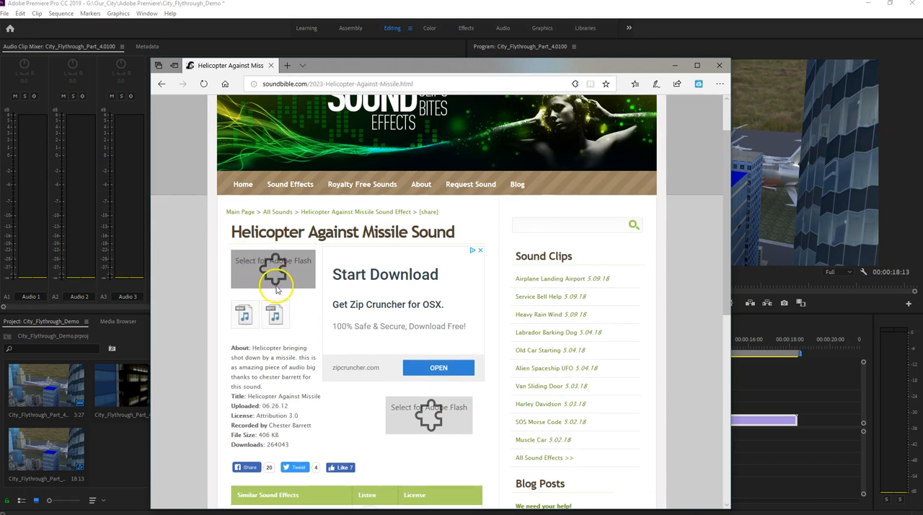
{"action": "scroll", "coordinate": [373, 293], "scroll_direction": "down", "scroll_amount": 1}
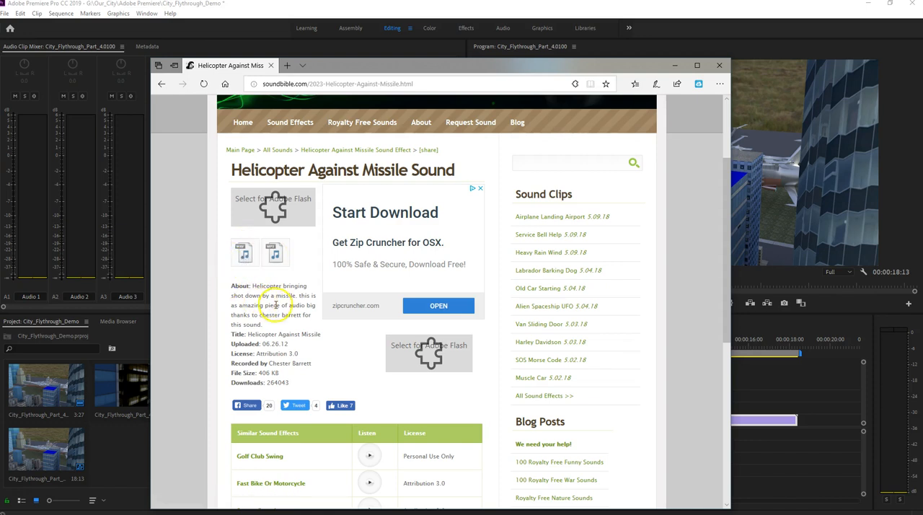
- Look over the Helicopter Against Missile page, including its file details, licence and similar sound effects, and return to Premiere Pro
{"action": "scroll", "coordinate": [238, 324], "scroll_direction": "down", "scroll_amount": 1}
{"action": "scroll", "coordinate": [245, 328], "scroll_direction": "up", "scroll_amount": 1}
{"action": "scroll", "coordinate": [375, 246], "scroll_direction": "up", "scroll_amount": 2}
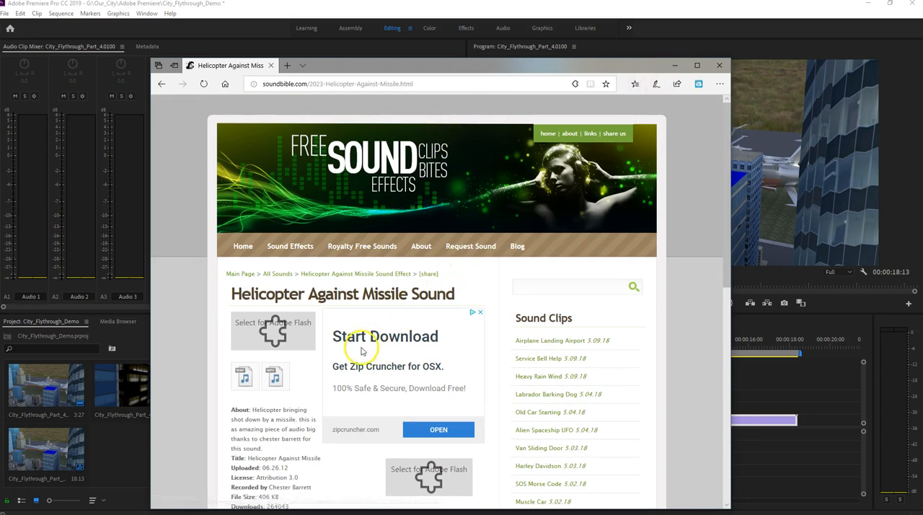
{"action": "scroll", "coordinate": [360, 350], "scroll_direction": "down", "scroll_amount": 3}
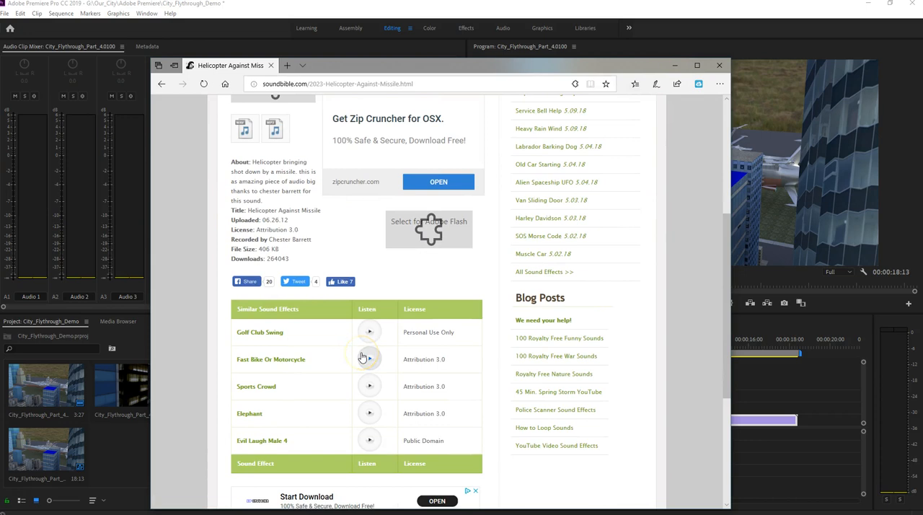
{"action": "scroll", "coordinate": [362, 356], "scroll_direction": "down", "scroll_amount": 1}
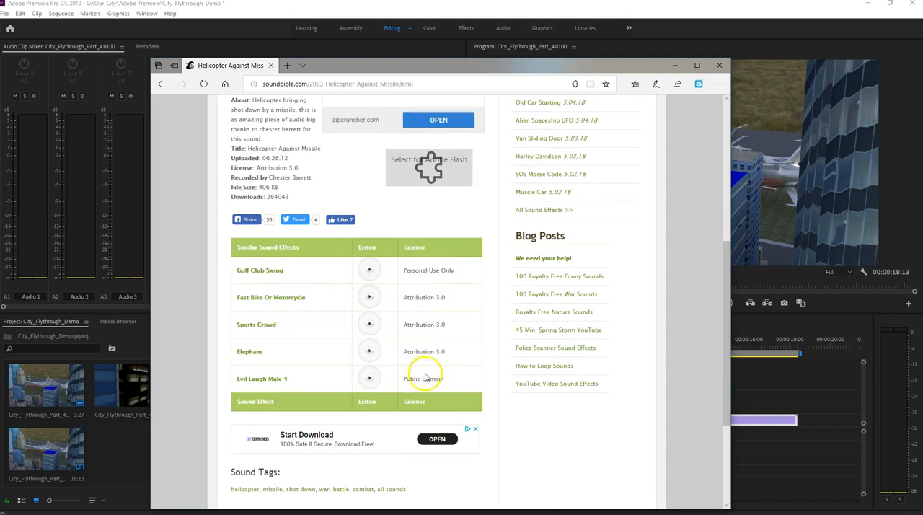
{"action": "scroll", "coordinate": [324, 346], "scroll_direction": "up", "scroll_amount": 1}
{"action": "scroll", "coordinate": [432, 330], "scroll_direction": "up", "scroll_amount": 4}
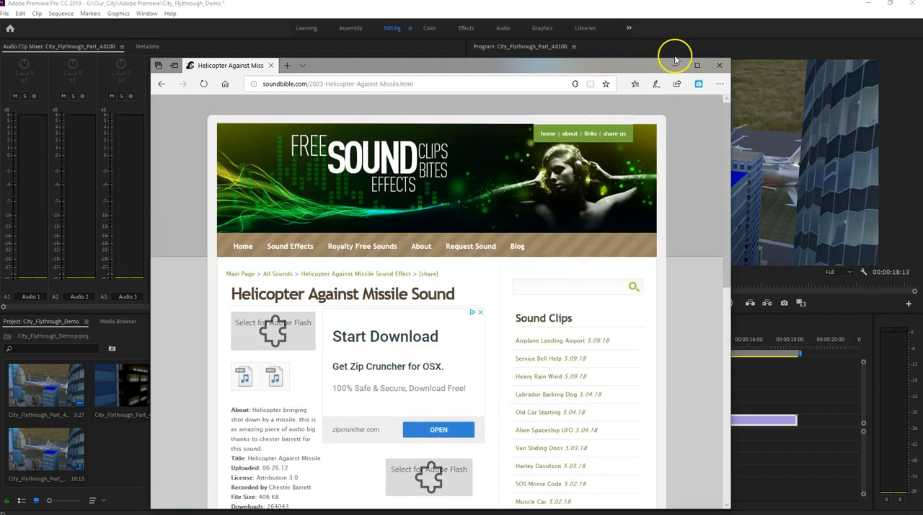
{"action": "left_click", "coordinate": [672, 65]}
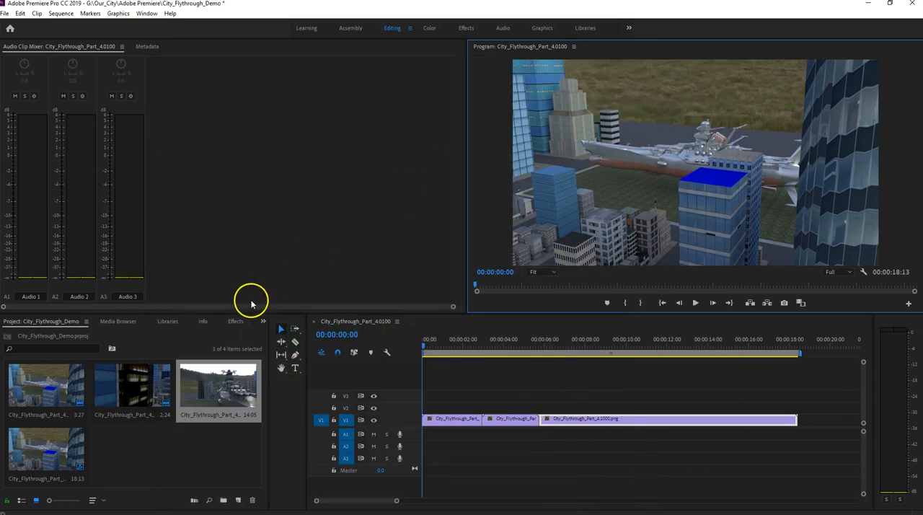
- Add the Citty Traffic ambience file from the G: drive's Sounds folder to audio track A1 at the start of the sequence
{"action": "mouse_move", "coordinate": [316, 510]}
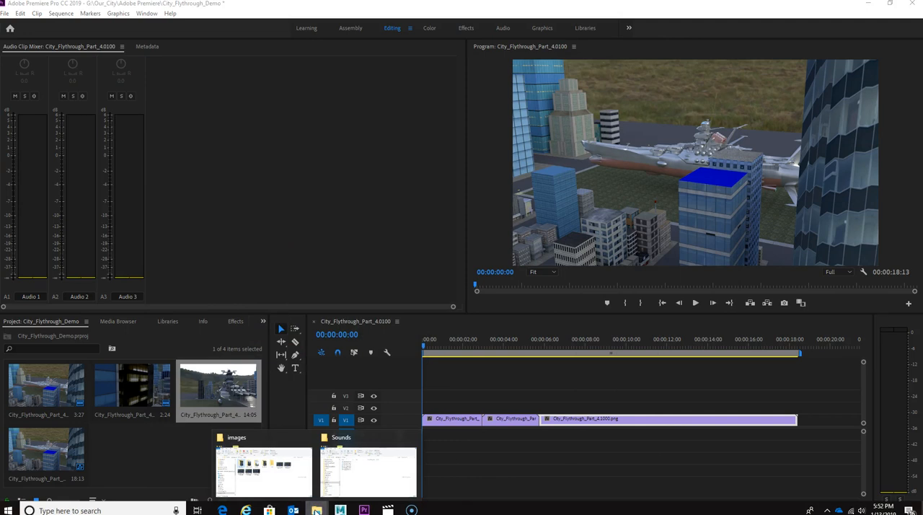
{"action": "left_click", "coordinate": [346, 478]}
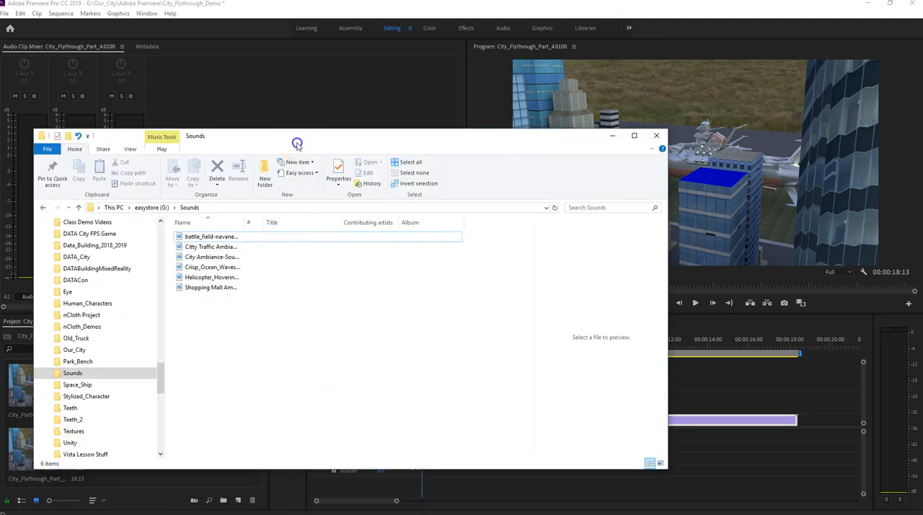
{"action": "left_click_drag", "start_coordinate": [296, 144], "coordinate": [296, 62]}
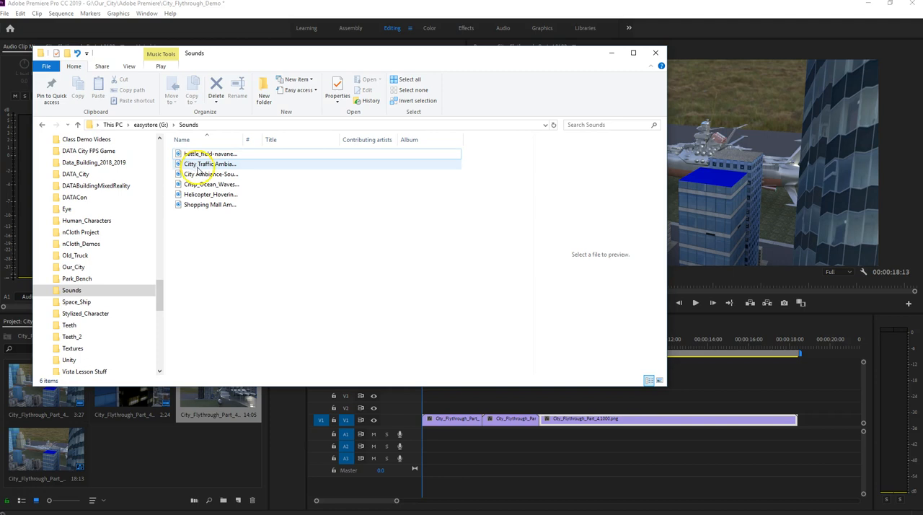
{"action": "left_click_drag", "start_coordinate": [200, 168], "coordinate": [424, 435]}
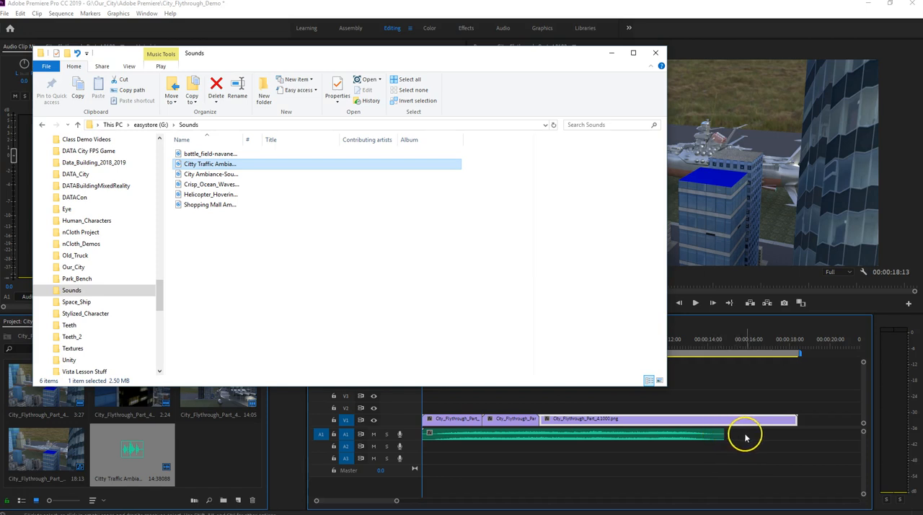
{"action": "left_click", "coordinate": [607, 55]}
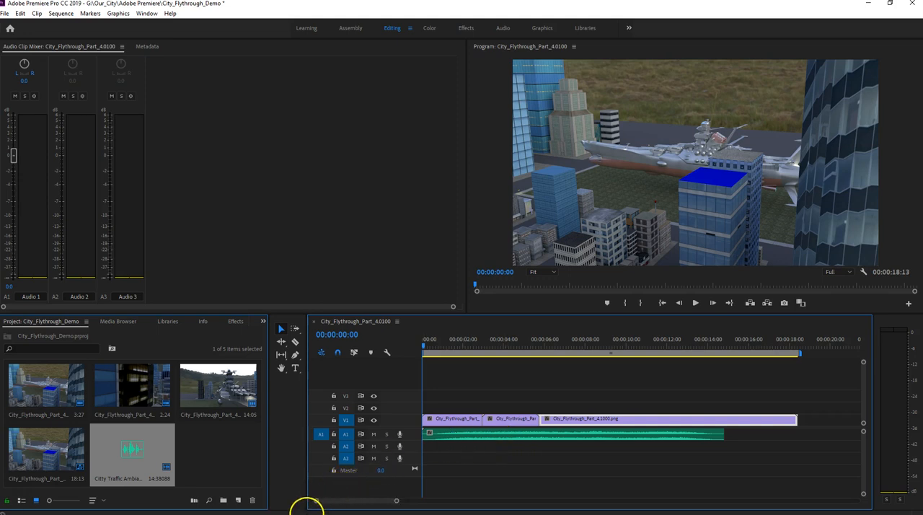
- Add a second copy of the Citty Traffic ambience file to A1, starting where the last video clip ends
{"action": "left_click", "coordinate": [316, 510]}
{"action": "left_click", "coordinate": [360, 472]}
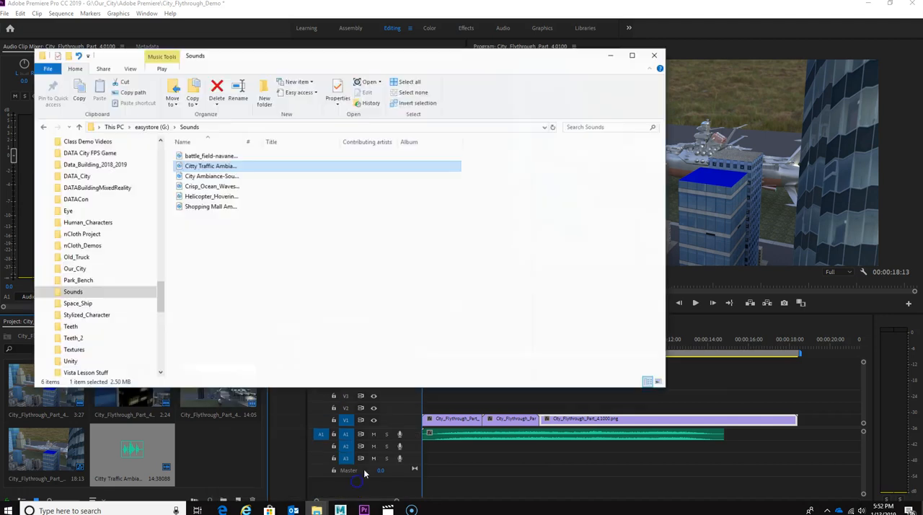
{"action": "left_click", "coordinate": [178, 165]}
{"action": "left_click_drag", "start_coordinate": [185, 167], "coordinate": [795, 431]}
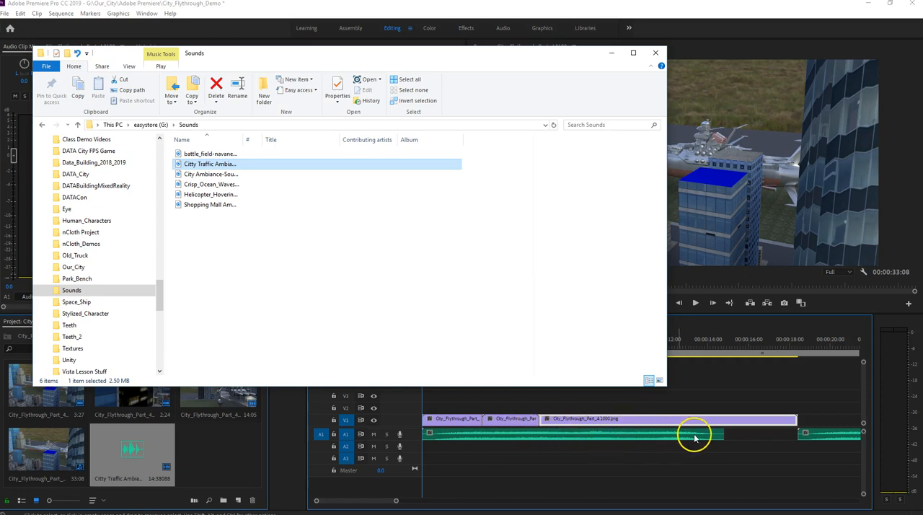
{"action": "left_click", "coordinate": [612, 54]}
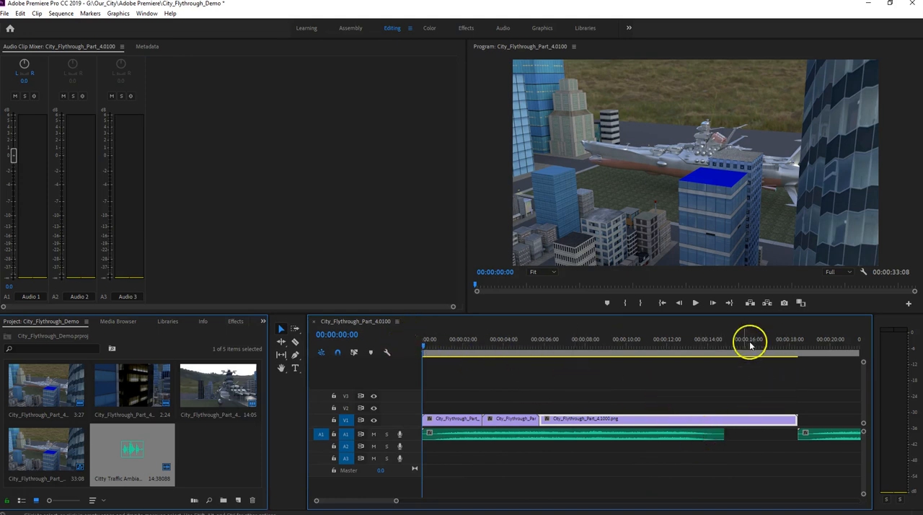
- Play the sequence from the beginning past the end of the first traffic sound clip to check the audio
{"action": "left_click", "coordinate": [695, 303]}
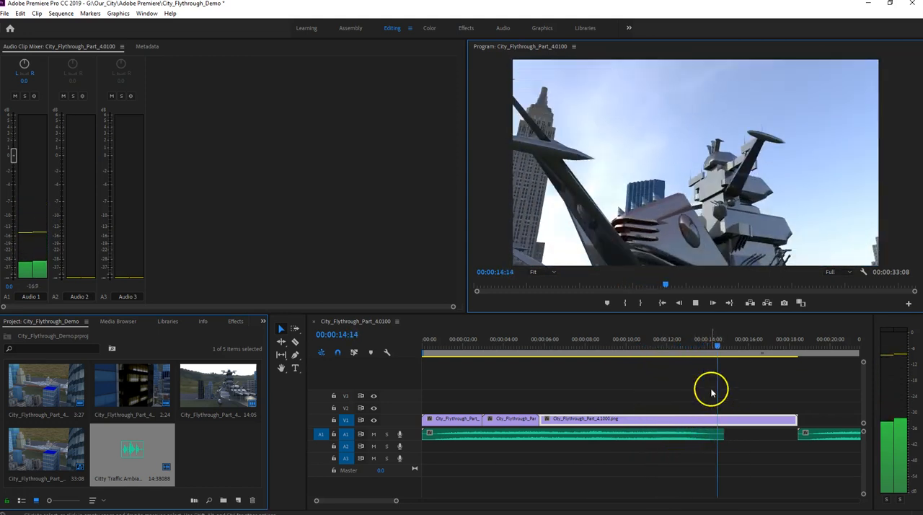
{"action": "left_click", "coordinate": [694, 302]}
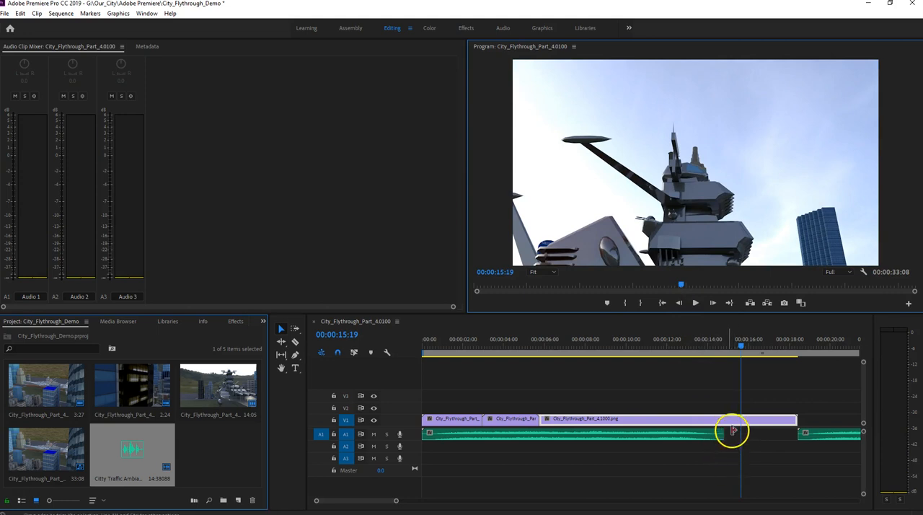
- Trim the end of the first traffic clip on A1 back to about 13 seconds, set the playhead to 00:00:09:28 and select the second traffic clip
{"action": "left_click_drag", "start_coordinate": [721, 433], "coordinate": [685, 433]}
{"action": "left_click_drag", "start_coordinate": [737, 346], "coordinate": [624, 346]}
{"action": "left_click", "coordinate": [823, 435]}
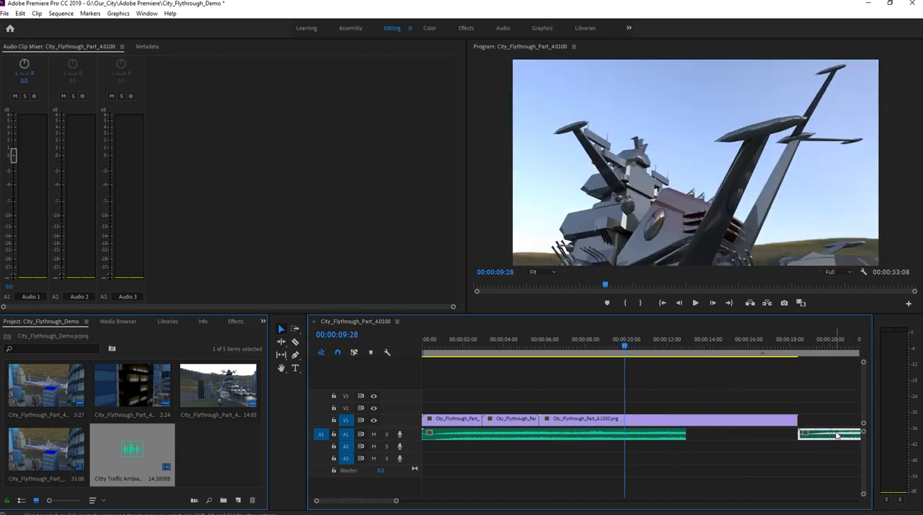
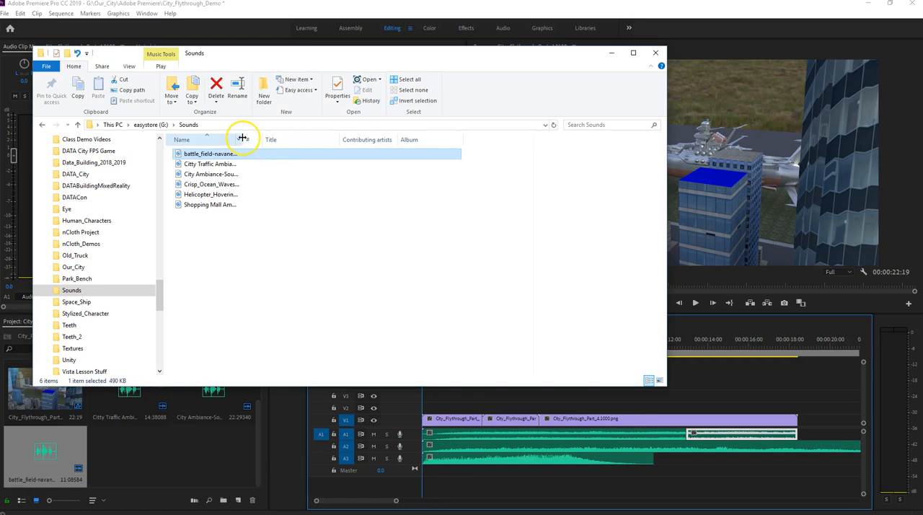
- Widen the Sounds folder's name column to show full file names, and trim the battle_field clip's end on A3 to about 7 seconds
{"action": "left_click_drag", "start_coordinate": [245, 138], "coordinate": [339, 140]}
{"action": "left_click", "coordinate": [216, 154]}
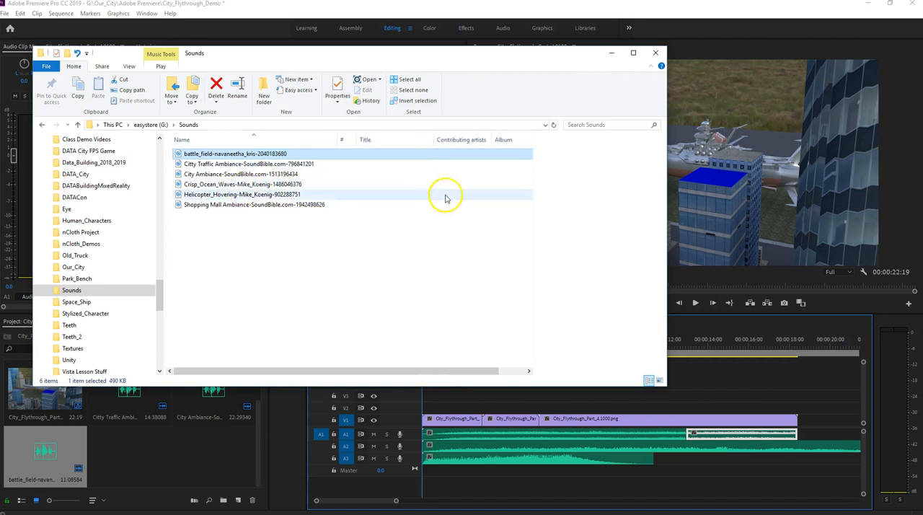
{"action": "left_click", "coordinate": [604, 58]}
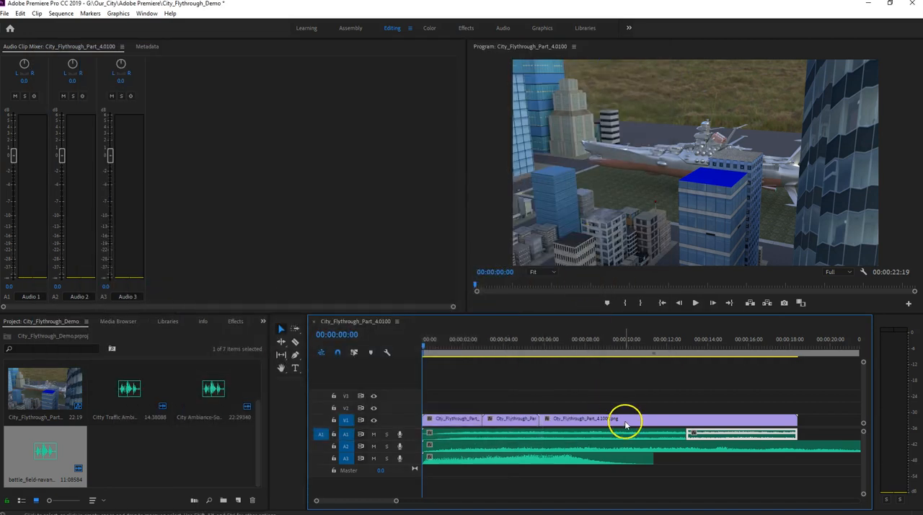
{"action": "left_click", "coordinate": [568, 457]}
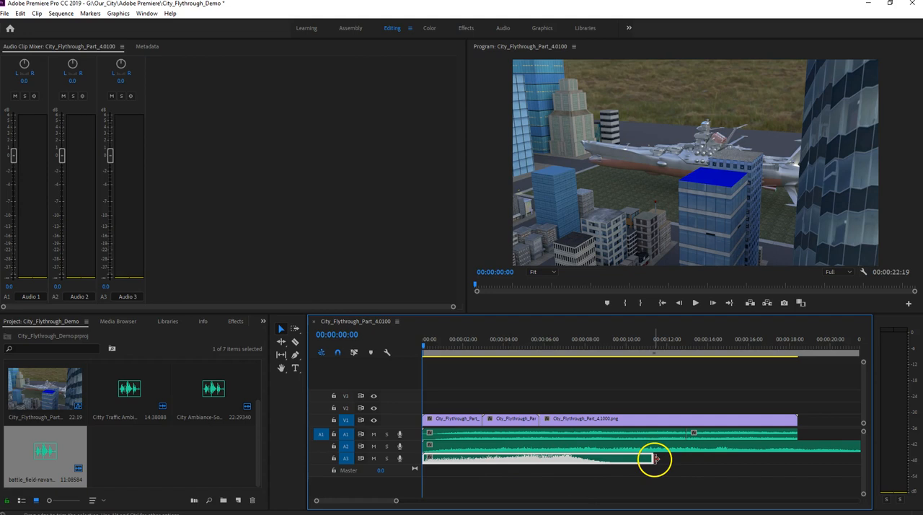
{"action": "left_click_drag", "start_coordinate": [652, 459], "coordinate": [572, 457]}
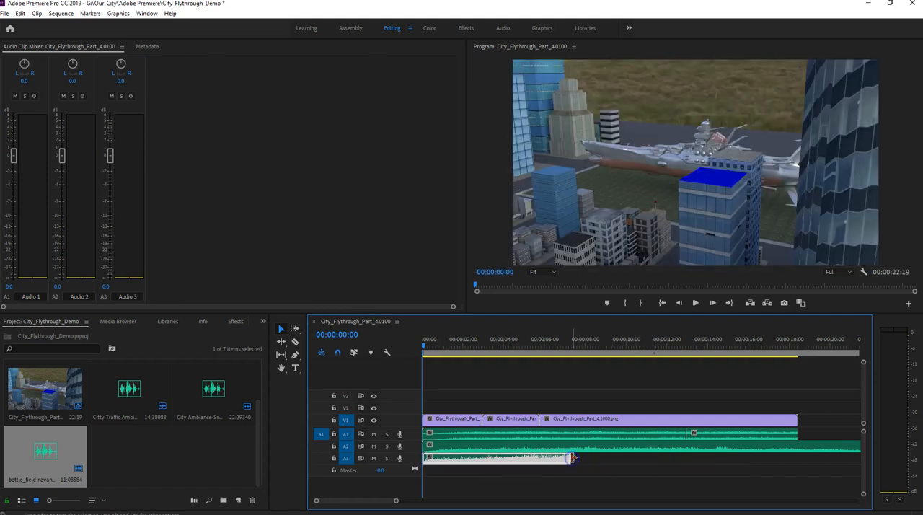
- Add a second battle_field sound to A3 directly after the first and trim it to end at about 14 seconds
{"action": "mouse_move", "coordinate": [404, 508]}
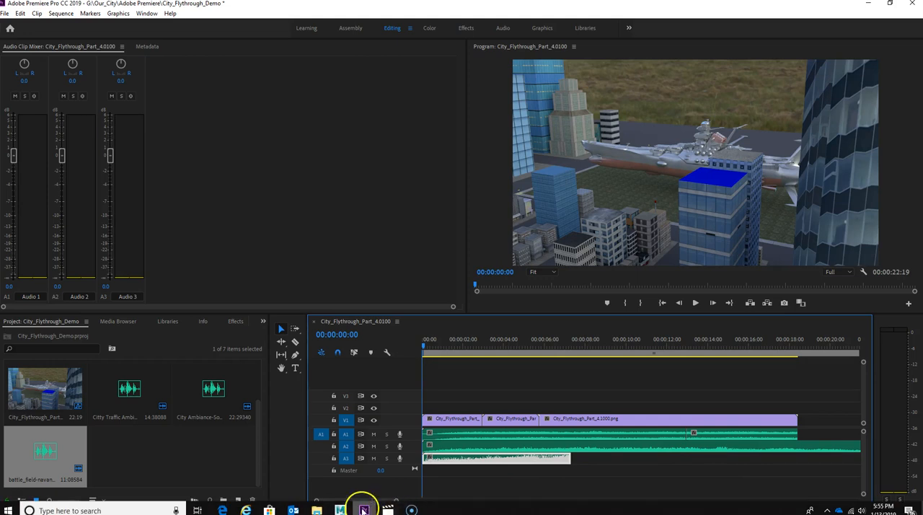
{"action": "left_click", "coordinate": [316, 510]}
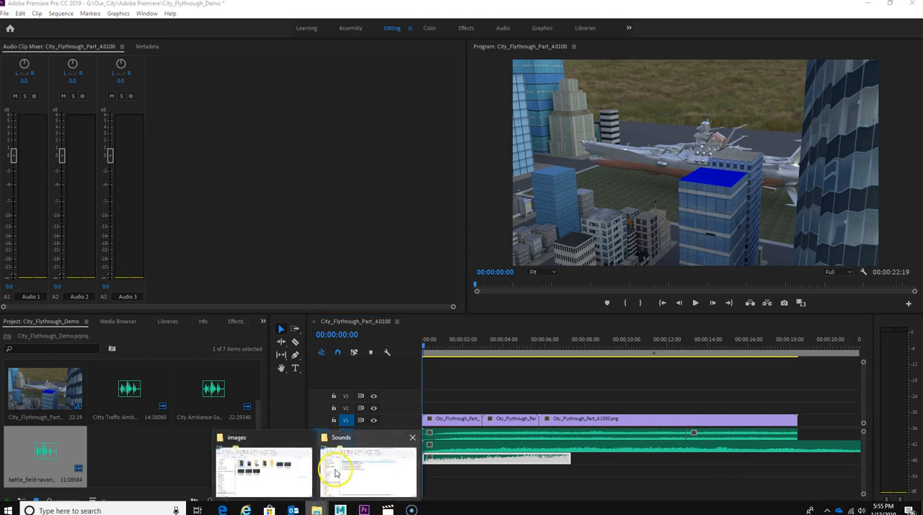
{"action": "left_click", "coordinate": [337, 469]}
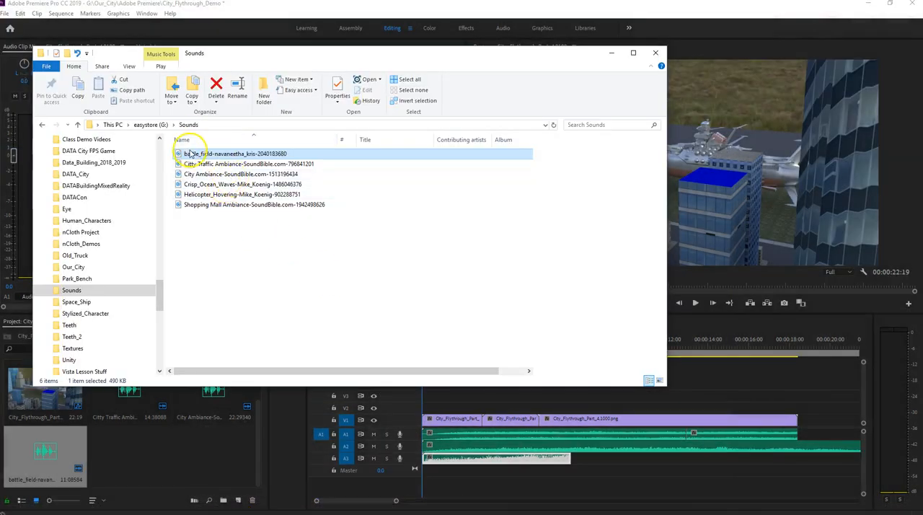
{"action": "left_click_drag", "start_coordinate": [190, 153], "coordinate": [581, 458]}
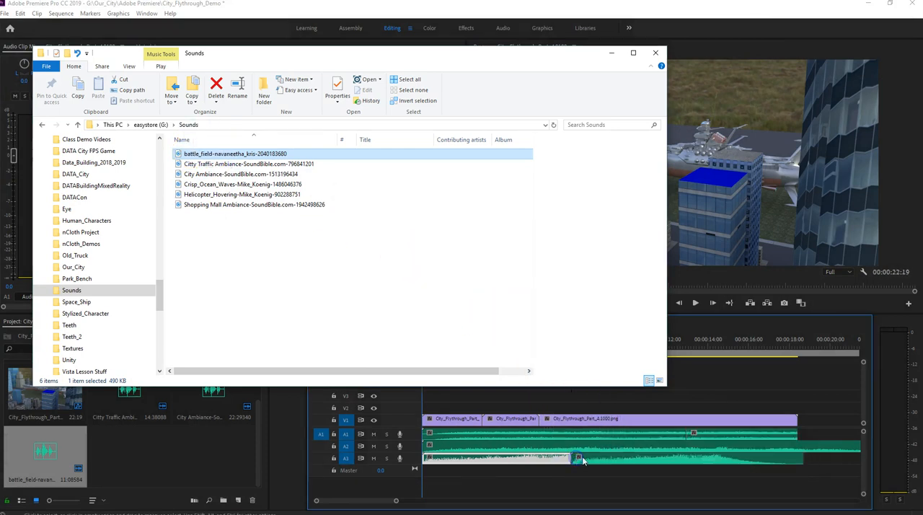
{"action": "left_click_drag", "start_coordinate": [801, 458], "coordinate": [717, 457]}
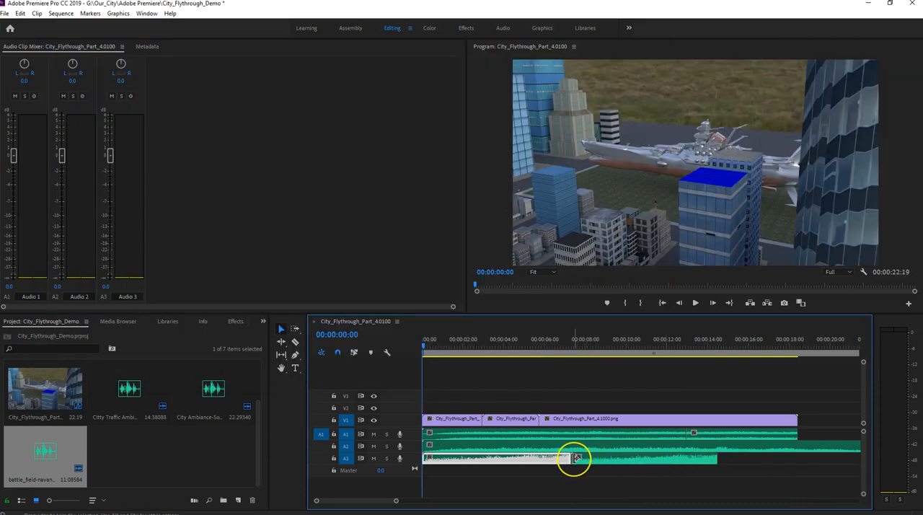
{"action": "left_click_drag", "start_coordinate": [577, 459], "coordinate": [624, 460]}
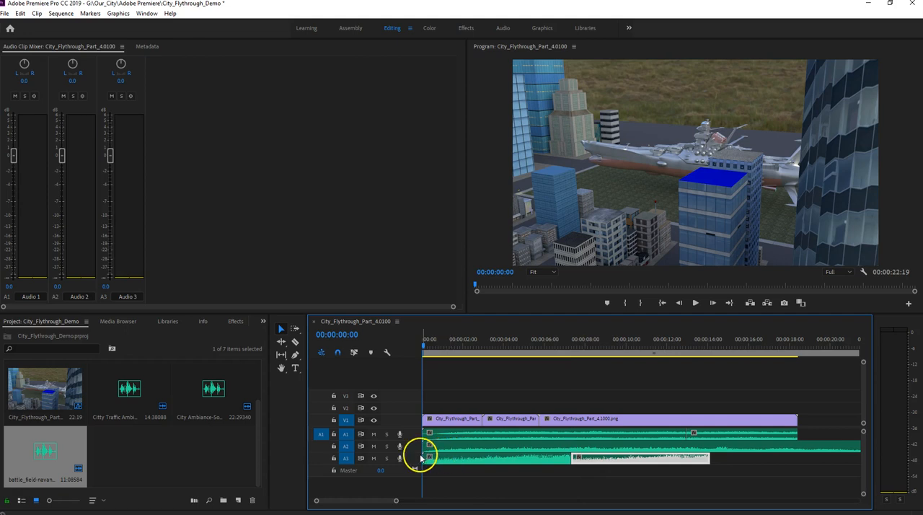
- Try to duplicate the second battle_field clip on A3 by copying it
{"action": "right_click", "coordinate": [613, 461]}
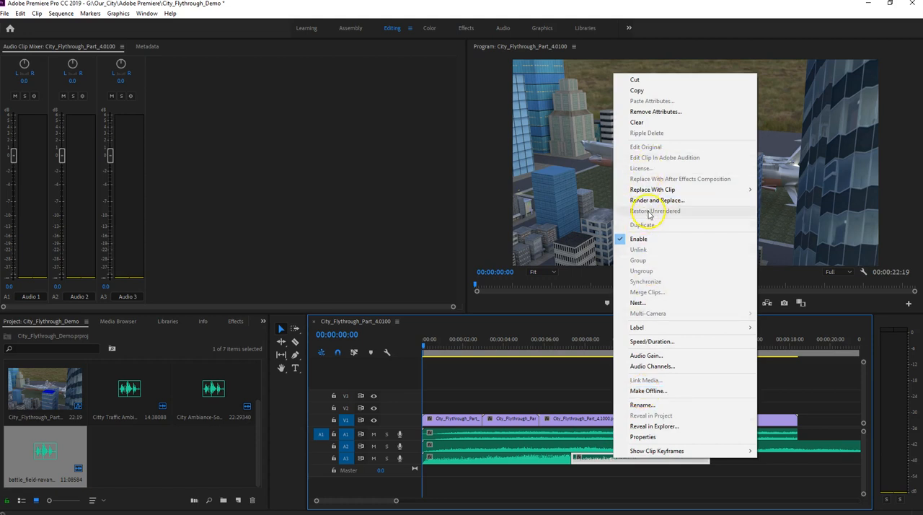
{"action": "left_click", "coordinate": [637, 90]}
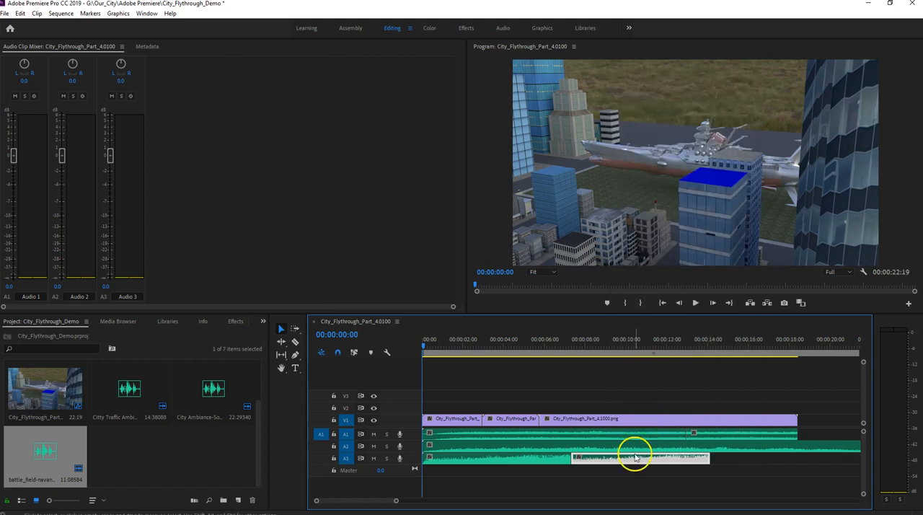
{"action": "mouse_move", "coordinate": [647, 460]}
{"action": "left_mouse_down"}
{"action": "mouse_move", "coordinate": [788, 462]}
{"action": "mouse_move", "coordinate": [642, 456]}
{"action": "left_mouse_up"}
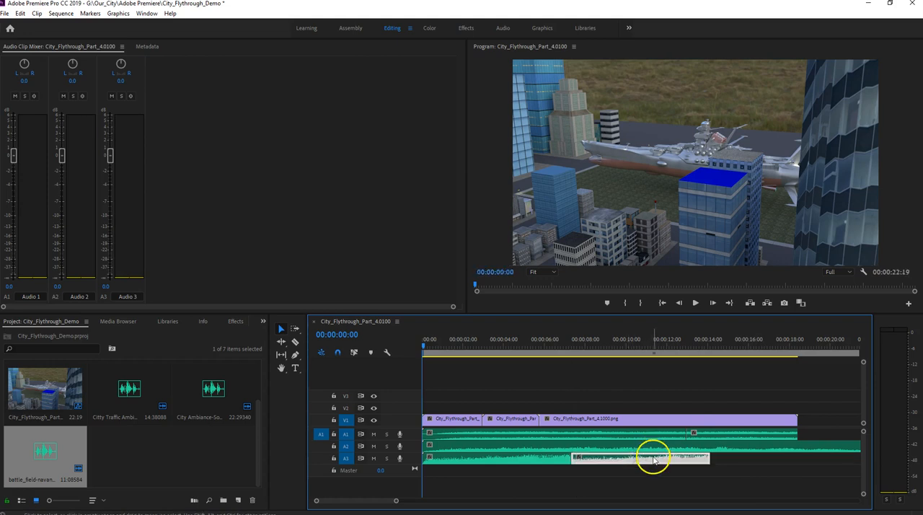
{"action": "right_click", "coordinate": [654, 462]}
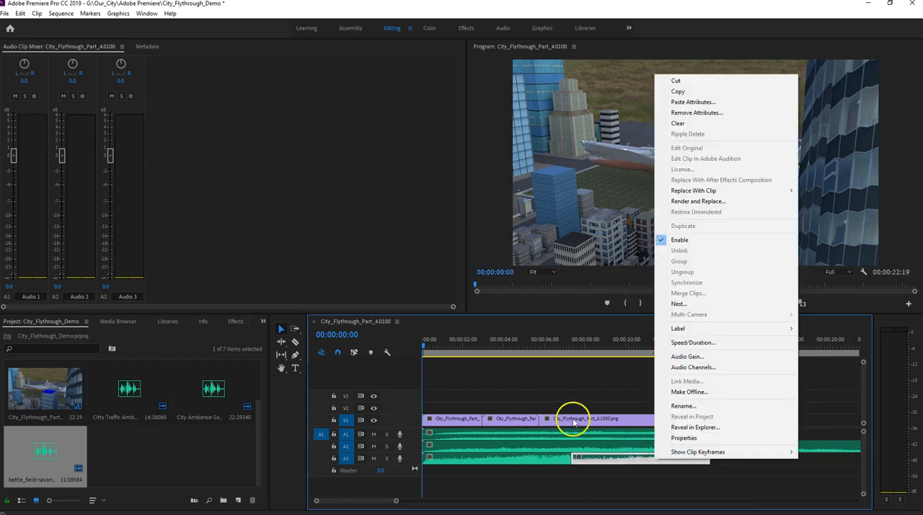
{"action": "left_click", "coordinate": [602, 463]}
- Add a third battle_field sound from the Sounds folder to A3, directly after the second clip
{"action": "mouse_move", "coordinate": [352, 504]}
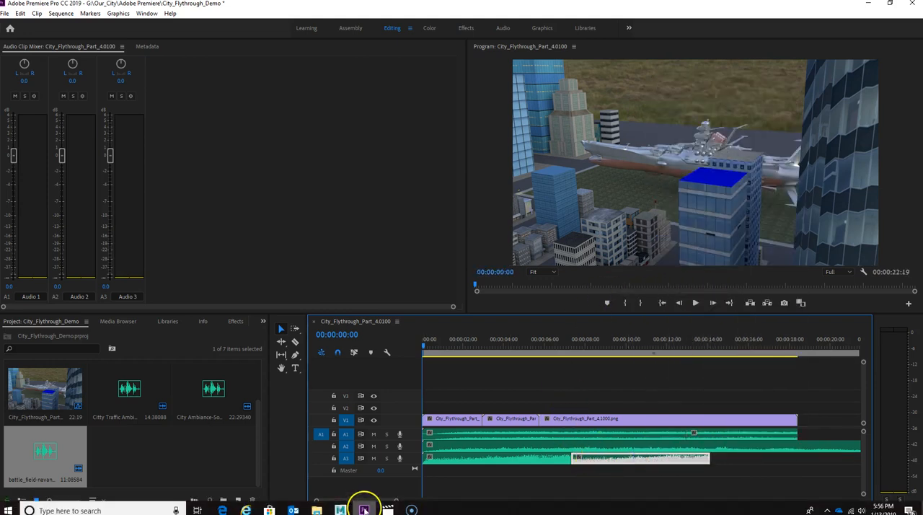
{"action": "mouse_move", "coordinate": [316, 510]}
{"action": "left_click", "coordinate": [336, 470]}
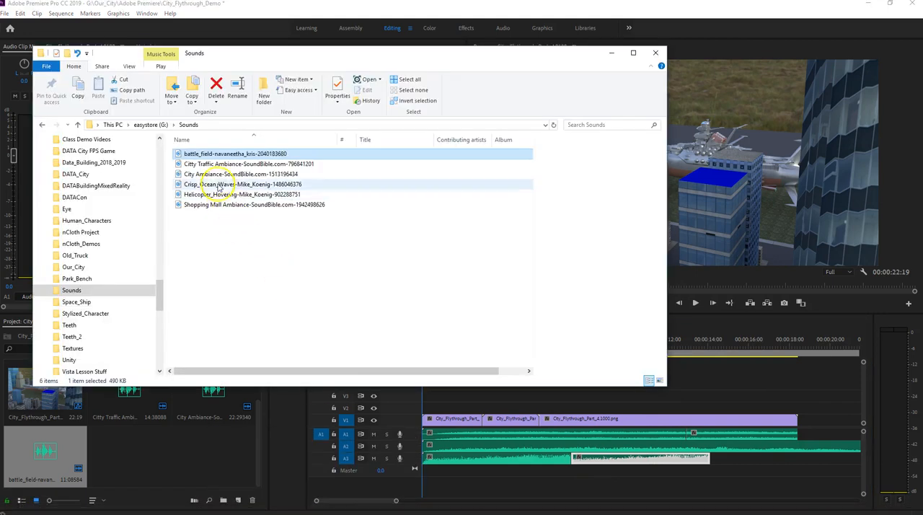
{"action": "left_click_drag", "start_coordinate": [193, 154], "coordinate": [749, 460]}
{"action": "left_click_drag", "start_coordinate": [798, 459], "coordinate": [767, 459]}
- Trim the ends of the A2 ambience clip and the last A3 battle_field clip to the end of the video
{"action": "scroll", "coordinate": [717, 485], "scroll_direction": "down", "scroll_amount": 3}
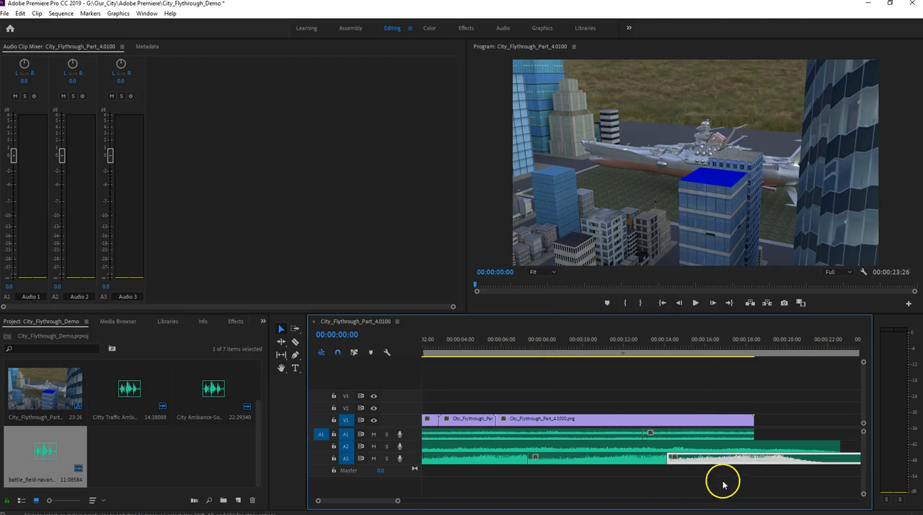
{"action": "left_click_drag", "start_coordinate": [823, 441], "coordinate": [739, 446]}
{"action": "left_click", "coordinate": [820, 456]}
{"action": "left_click_drag", "start_coordinate": [848, 456], "coordinate": [740, 457]}
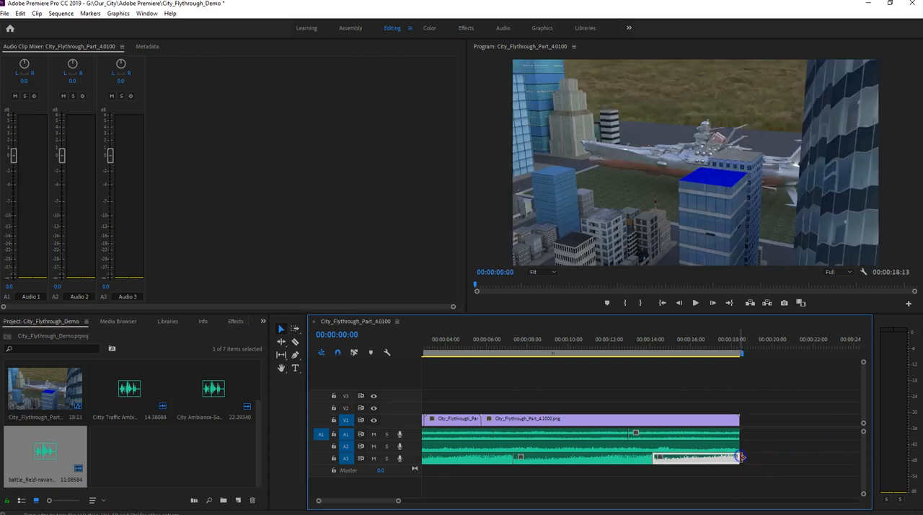
{"action": "scroll", "coordinate": [636, 482], "scroll_direction": "up", "scroll_amount": 2}
{"action": "scroll", "coordinate": [635, 483], "scroll_direction": "up", "scroll_amount": 1}
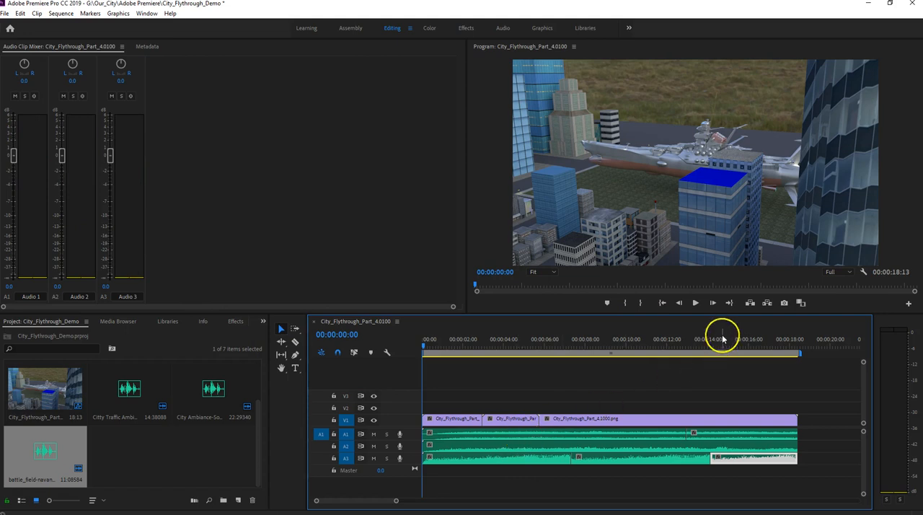
- Play the whole sequence to check the layered audio and return the playhead to the start
{"action": "left_click", "coordinate": [695, 303]}
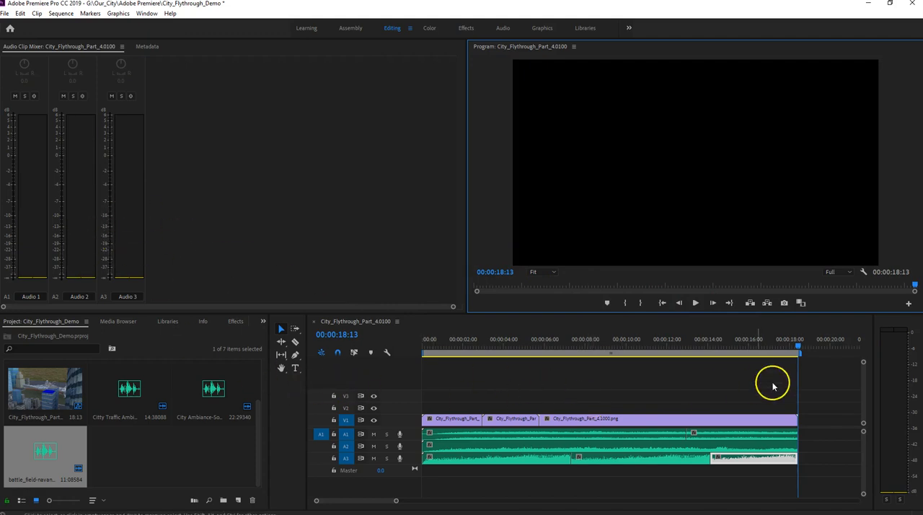
{"action": "left_click", "coordinate": [661, 303]}
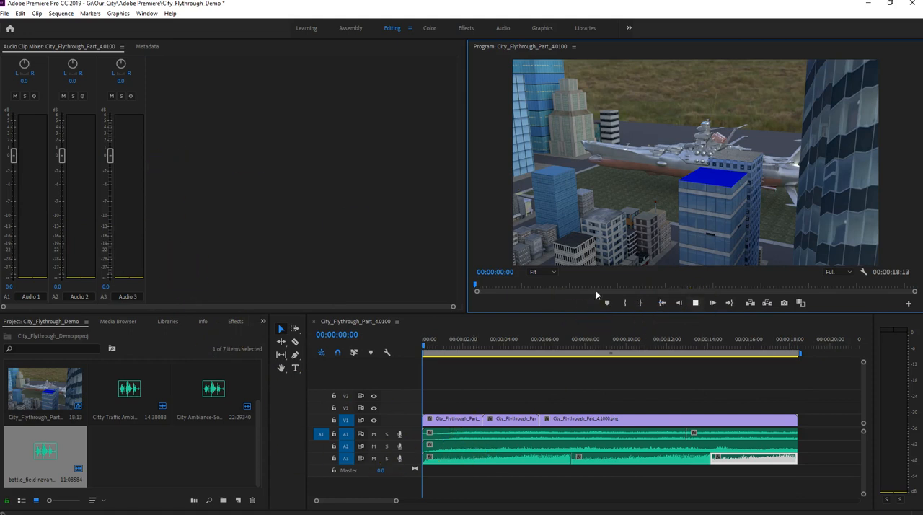
- Balance the clip volumes during playback, setting Audio 1 to 3.7 dB and both Audio 2 and Audio 3 to -3.6 dB
{"action": "key", "text": "space"}
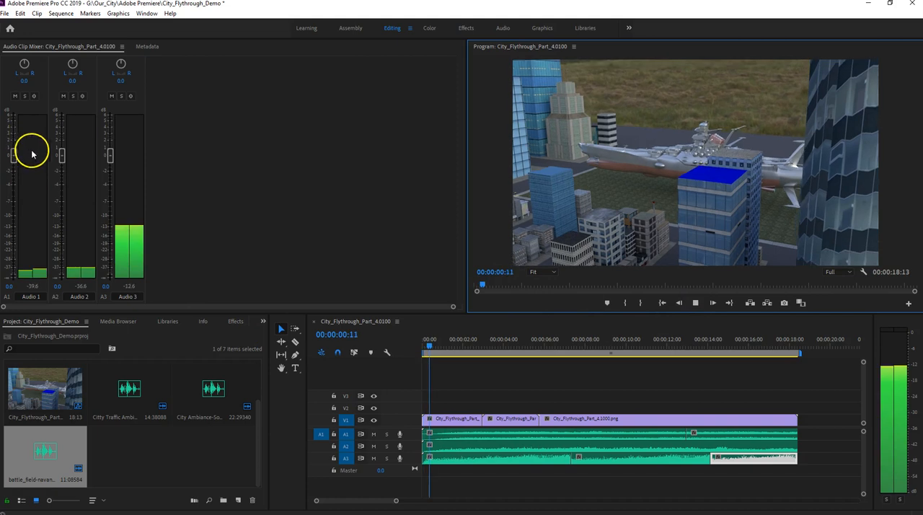
{"action": "left_click_drag", "start_coordinate": [62, 155], "coordinate": [109, 182]}
{"action": "left_click_drag", "start_coordinate": [13, 153], "coordinate": [14, 143]}
{"action": "left_click_drag", "start_coordinate": [109, 156], "coordinate": [110, 151]}
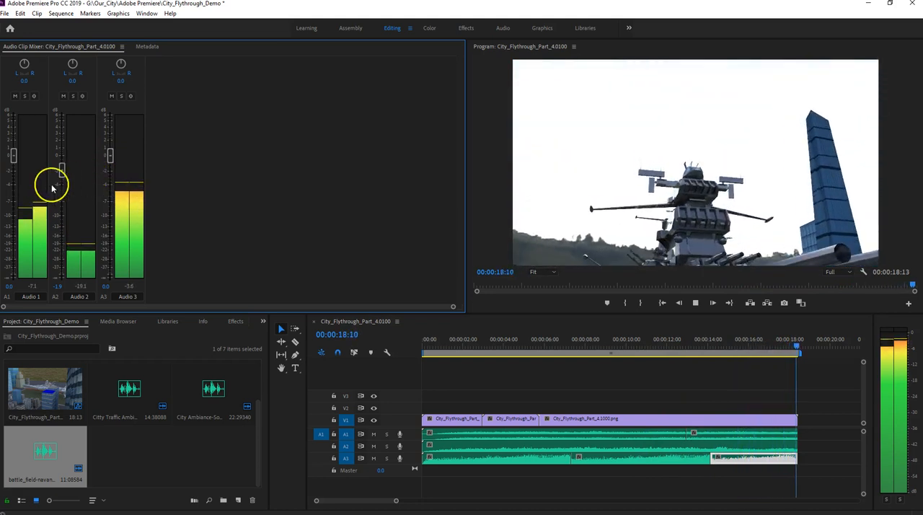
{"action": "left_click", "coordinate": [695, 303]}
{"action": "left_click_drag", "start_coordinate": [13, 142], "coordinate": [11, 131]}
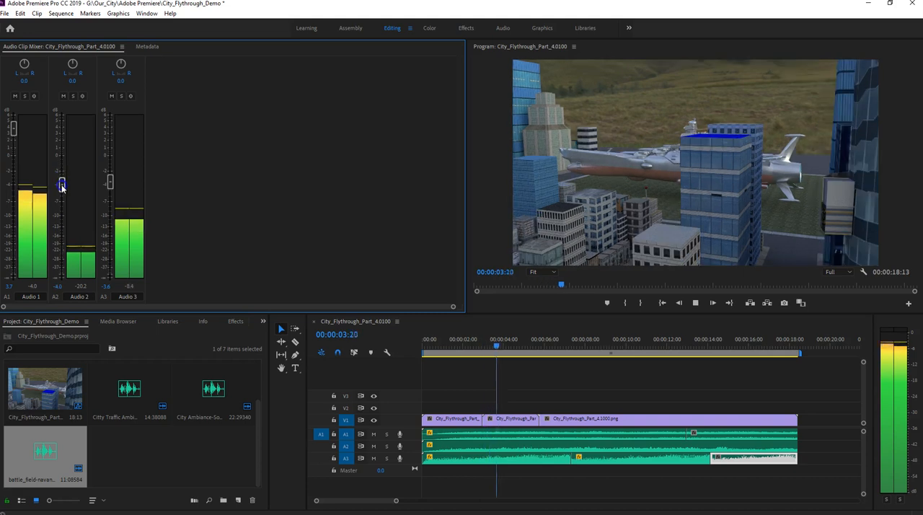
{"action": "left_click_drag", "start_coordinate": [61, 175], "coordinate": [110, 175]}
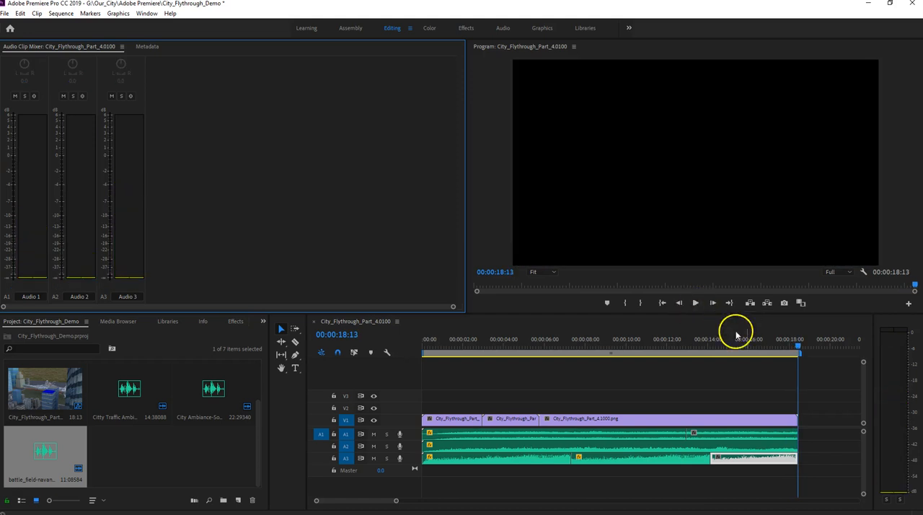
- Return the playhead to the sequence start and add a new audio track below A3
{"action": "left_click_drag", "start_coordinate": [800, 348], "coordinate": [607, 347]}
{"action": "left_click", "coordinate": [662, 303]}
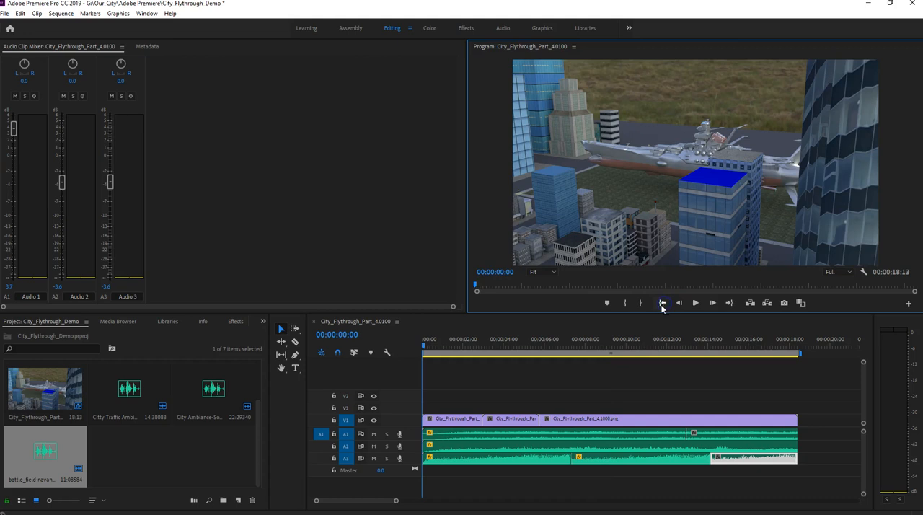
{"action": "right_click", "coordinate": [406, 460]}
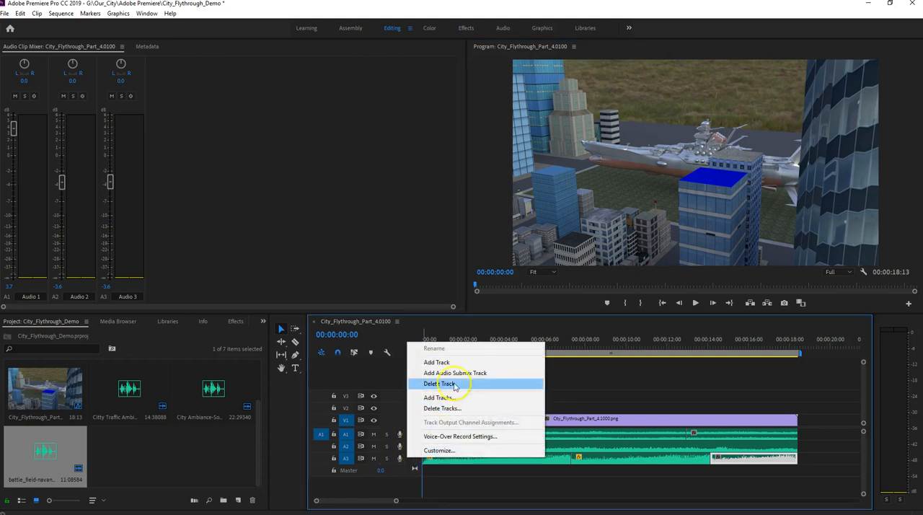
{"action": "left_click", "coordinate": [436, 362]}
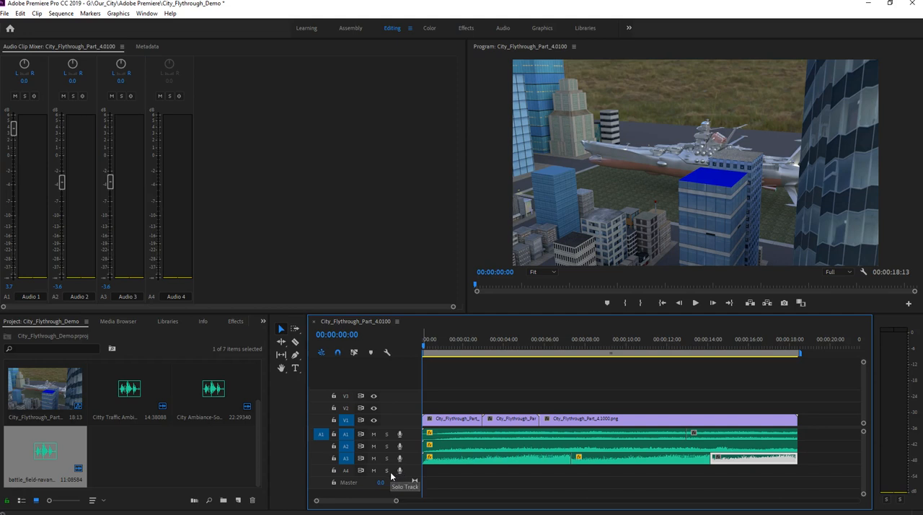
- Record a voice-over on track A4 from the sequence start to about 00:00:12:22
{"action": "left_click", "coordinate": [406, 470]}
{"action": "left_click", "coordinate": [401, 470]}
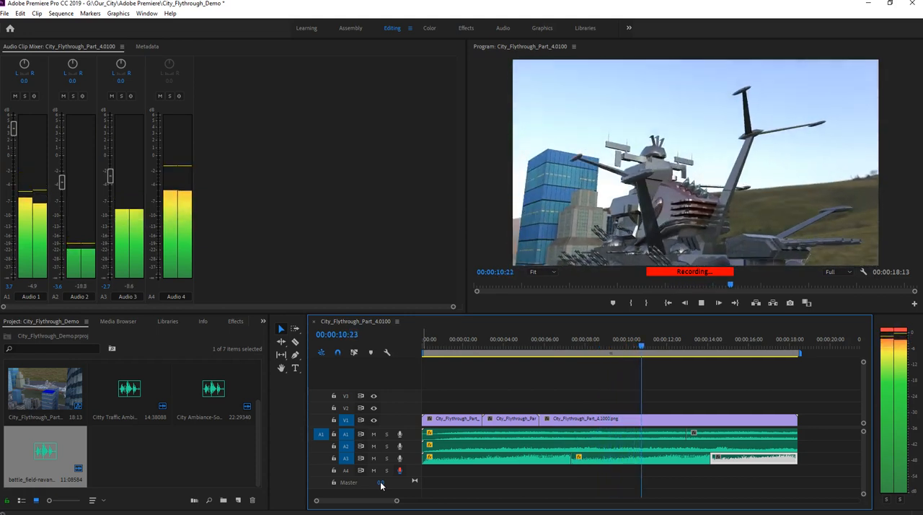
{"action": "left_click", "coordinate": [701, 302]}
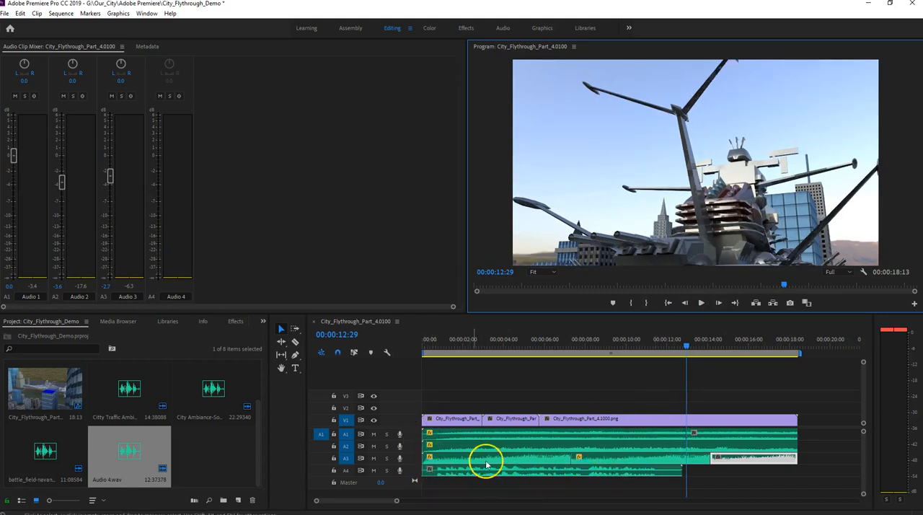
- Play the sequence from the start to check the voice-over against the other sounds, and return to the beginning
{"action": "left_click", "coordinate": [668, 302]}
{"action": "left_click", "coordinate": [701, 302]}
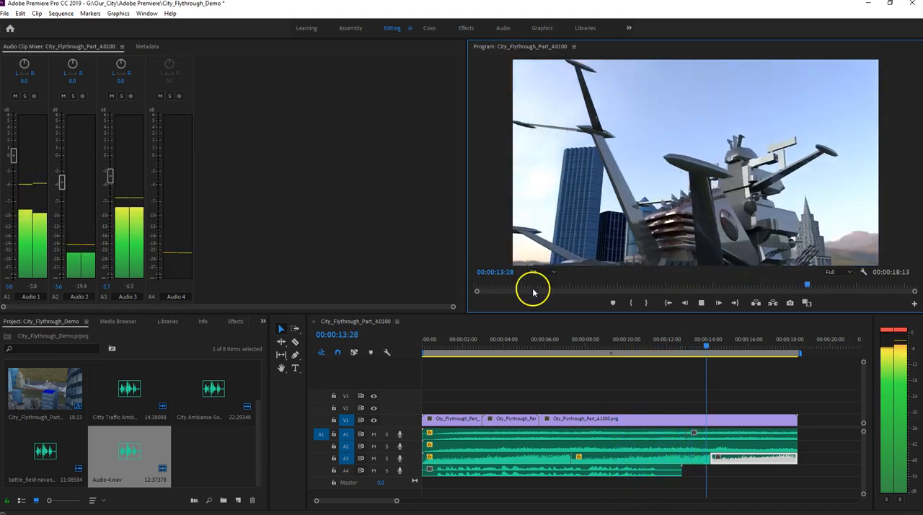
{"action": "left_click", "coordinate": [699, 302]}
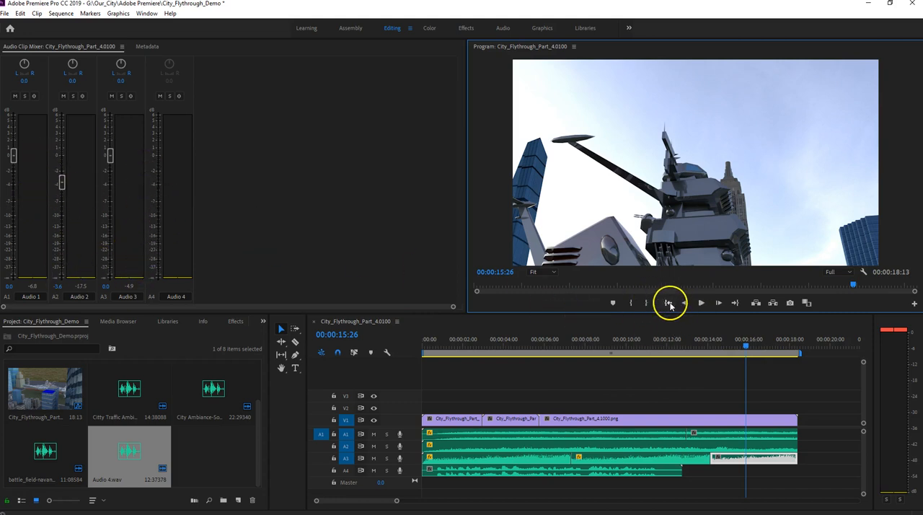
{"action": "left_click", "coordinate": [664, 303]}
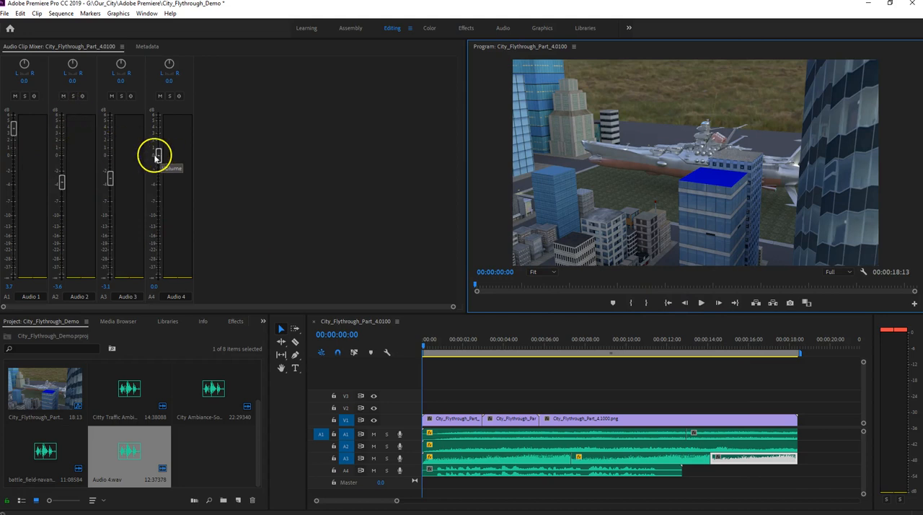
- Raise the Audio 4 voice-over to 2.9 dB, lower Audio 1 to about 0.8 dB, and replay the sequence
{"action": "left_click_drag", "start_coordinate": [159, 155], "coordinate": [159, 155]}
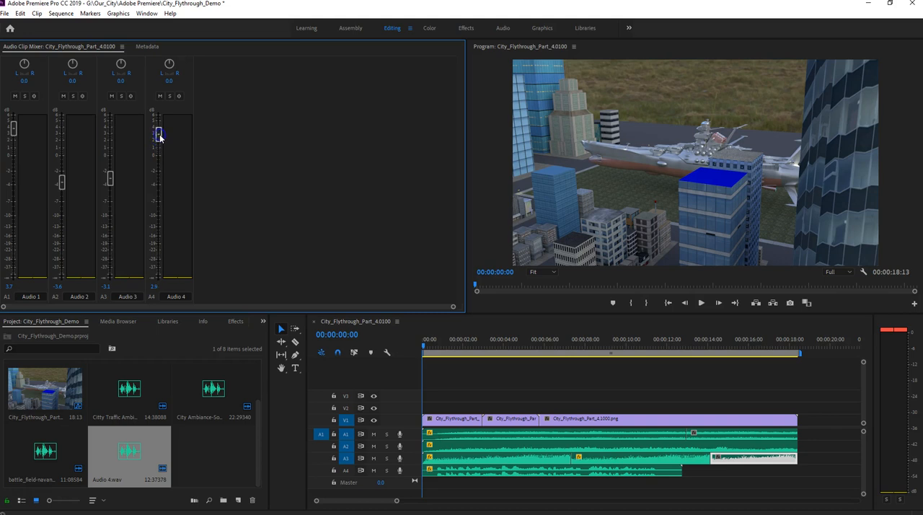
{"action": "left_click", "coordinate": [12, 128]}
{"action": "left_click", "coordinate": [700, 303]}
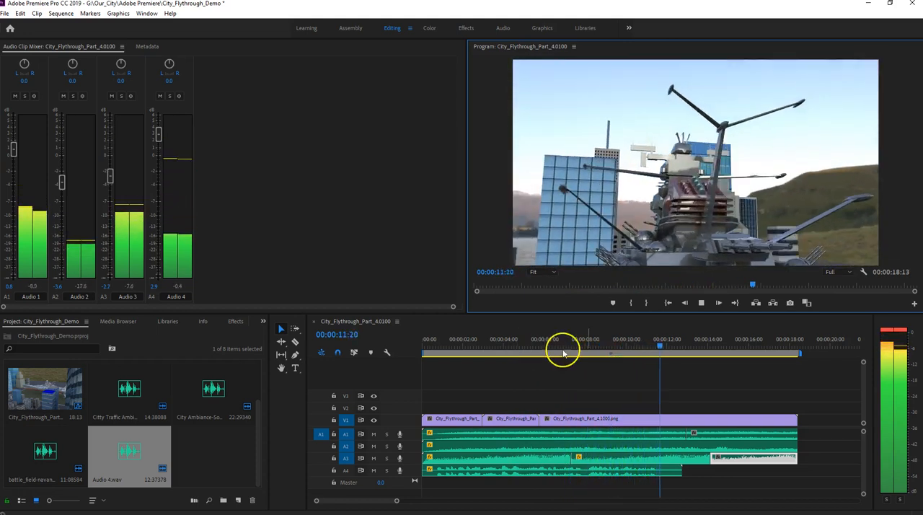
- Stop the sequence playback at about 00:00:12:29 and make the timeline active
{"action": "left_click", "coordinate": [703, 306]}
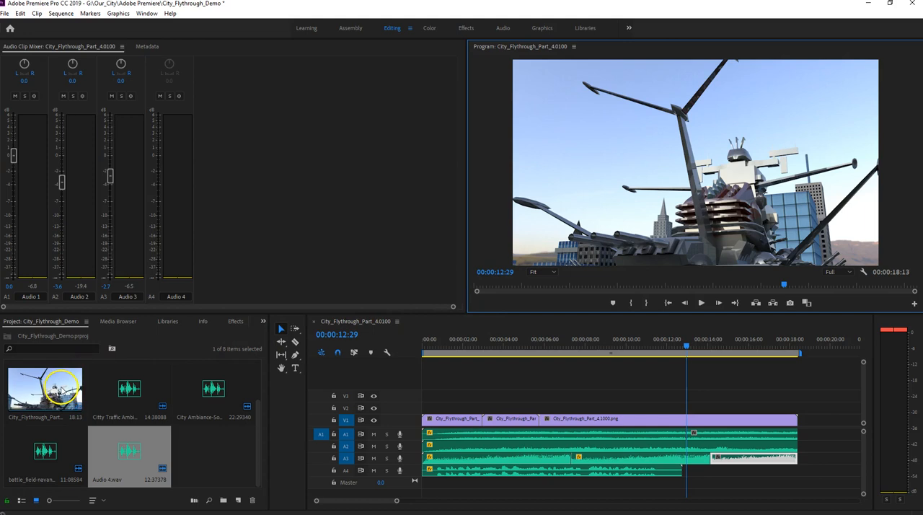
{"action": "scroll", "coordinate": [61, 389], "scroll_direction": "up", "scroll_amount": 2}
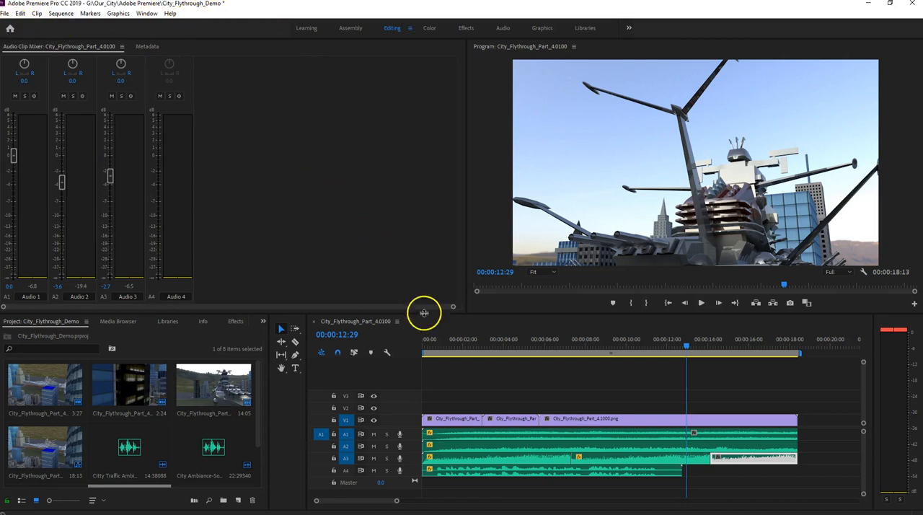
{"action": "left_click", "coordinate": [433, 370]}
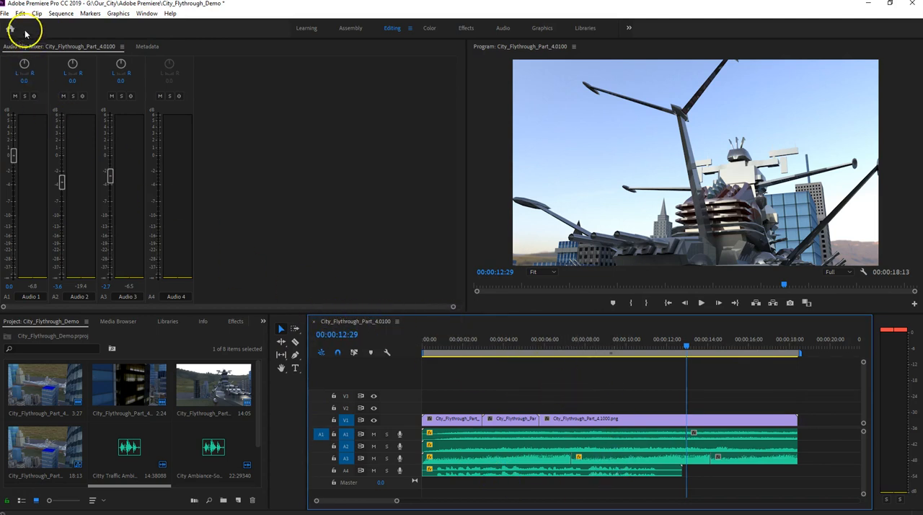
- Start a media export of the sequence in Windows Media format with the HD 1080p 24 preset
{"action": "left_click", "coordinate": [5, 14]}
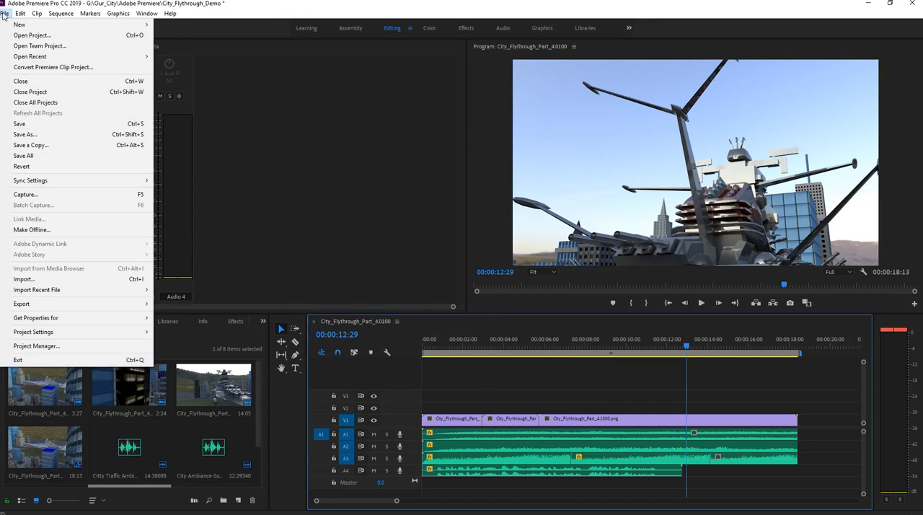
{"action": "mouse_move", "coordinate": [87, 303]}
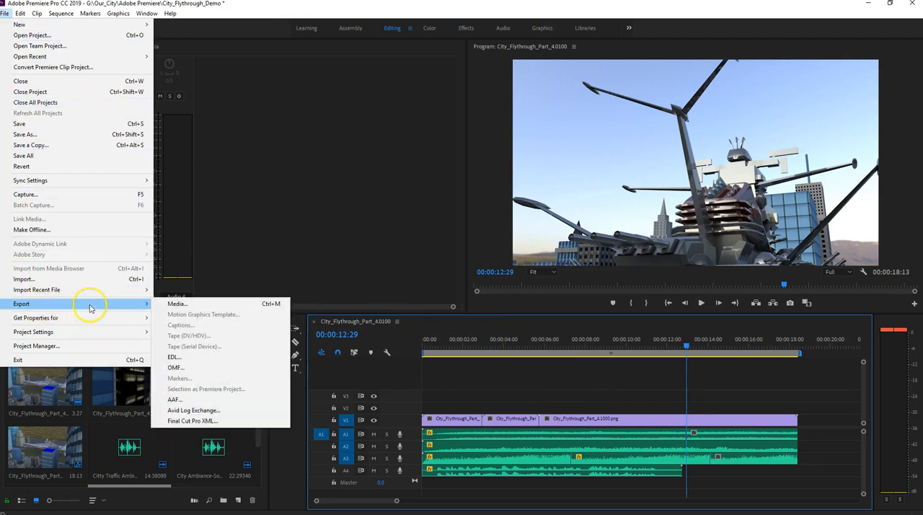
{"action": "left_click", "coordinate": [178, 304]}
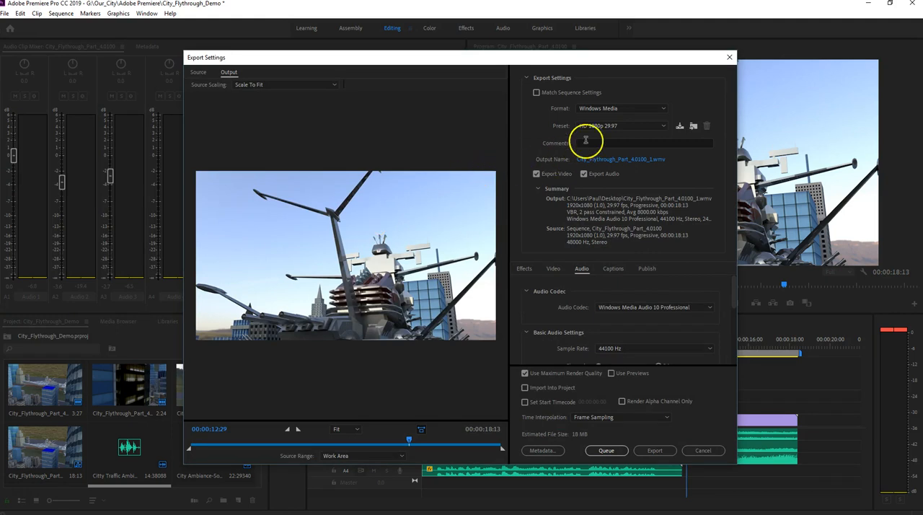
{"action": "left_click", "coordinate": [660, 107]}
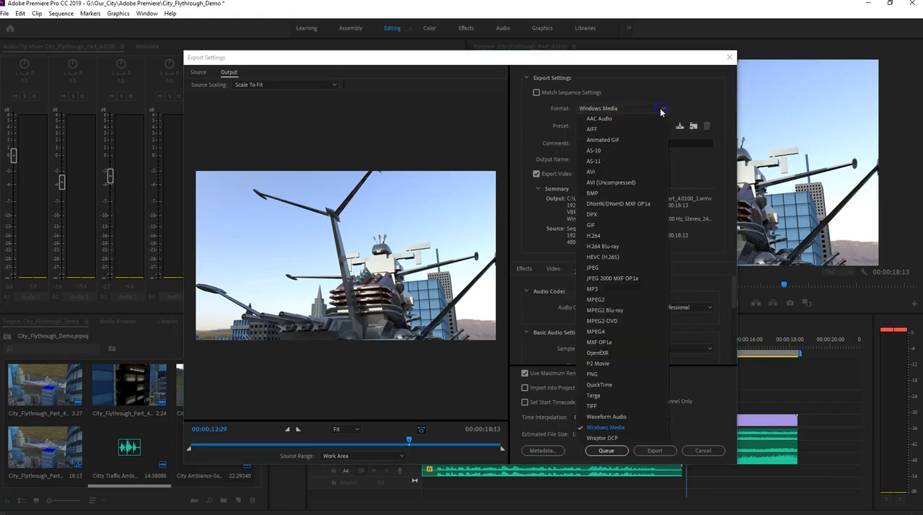
{"action": "left_click", "coordinate": [602, 427]}
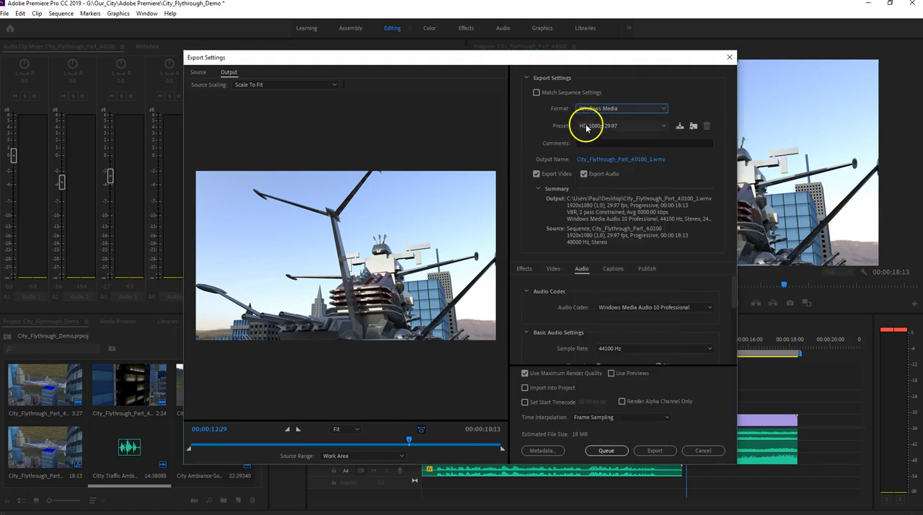
{"action": "left_click", "coordinate": [664, 126]}
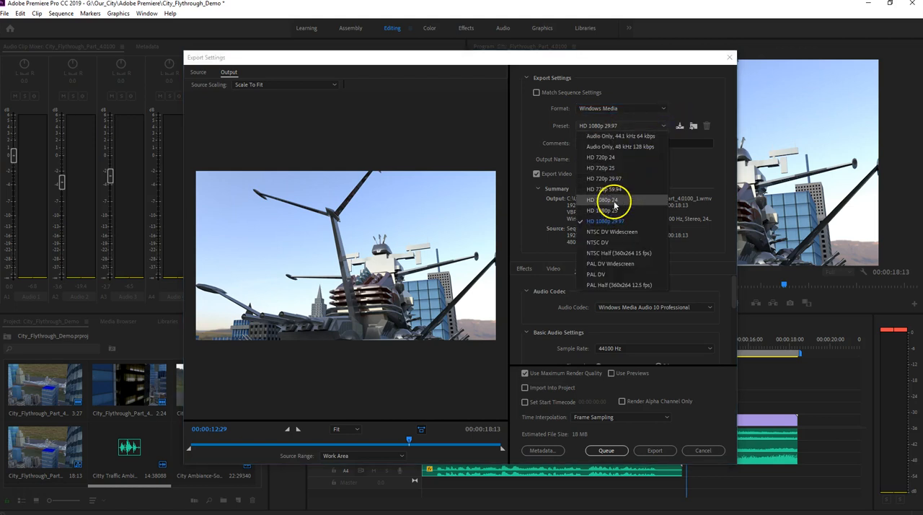
{"action": "left_click", "coordinate": [612, 202]}
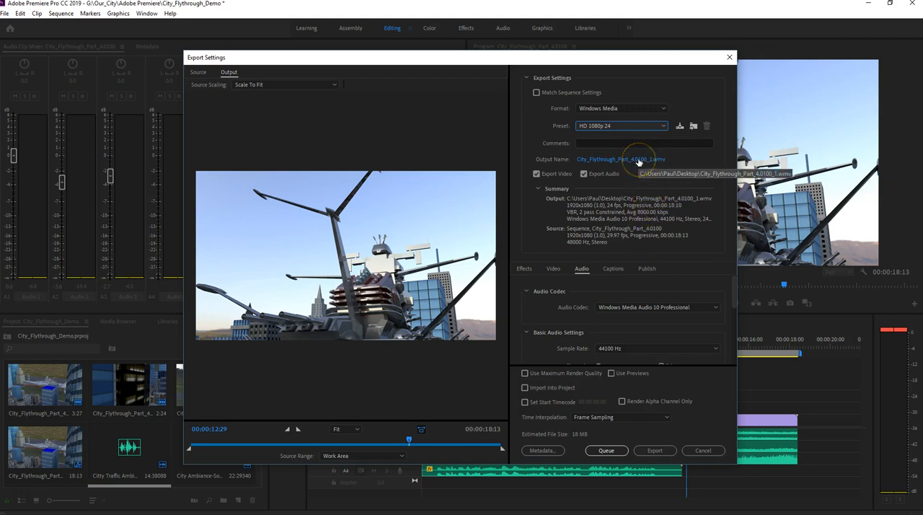
- Open the output file's save location and browse to the Our_City movies folder on the easystore (G:) drive
{"action": "left_click", "coordinate": [638, 162]}
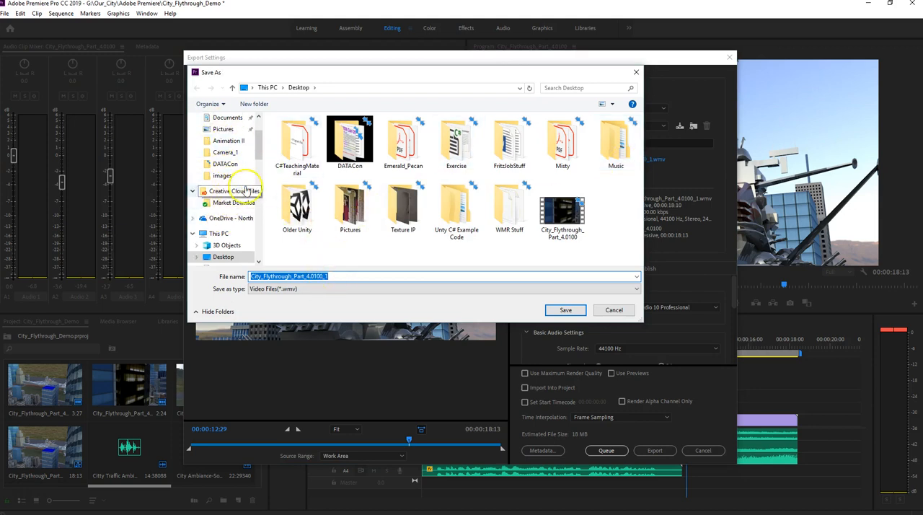
{"action": "scroll", "coordinate": [225, 217], "scroll_direction": "down", "scroll_amount": 1}
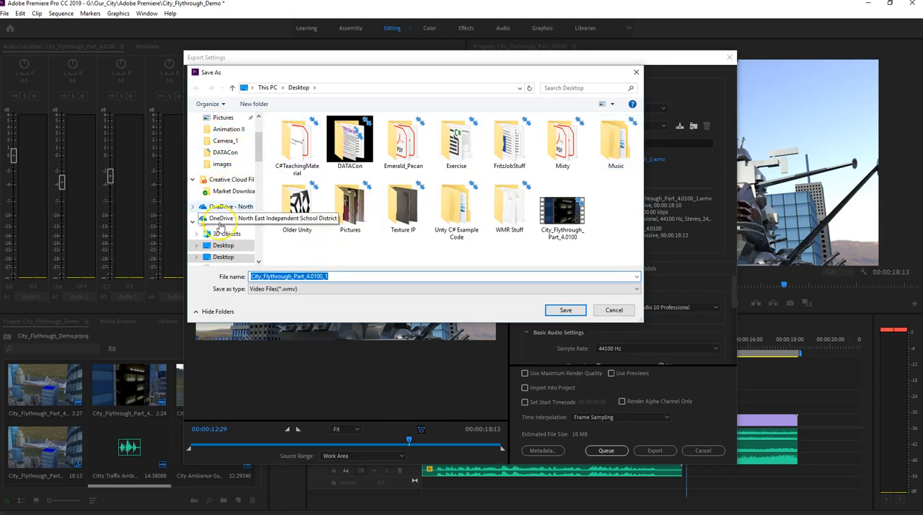
{"action": "scroll", "coordinate": [224, 226], "scroll_direction": "down", "scroll_amount": 1}
{"action": "scroll", "coordinate": [225, 217], "scroll_direction": "down", "scroll_amount": 3}
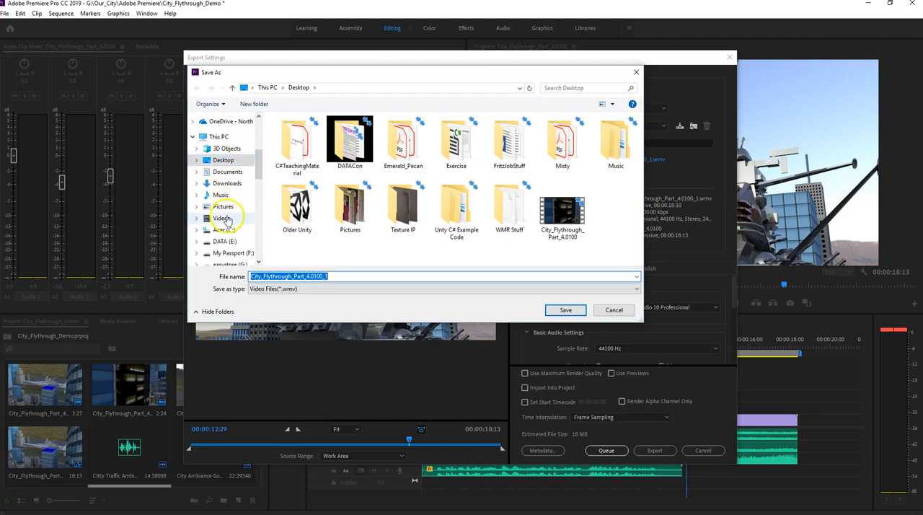
{"action": "left_click", "coordinate": [237, 232]}
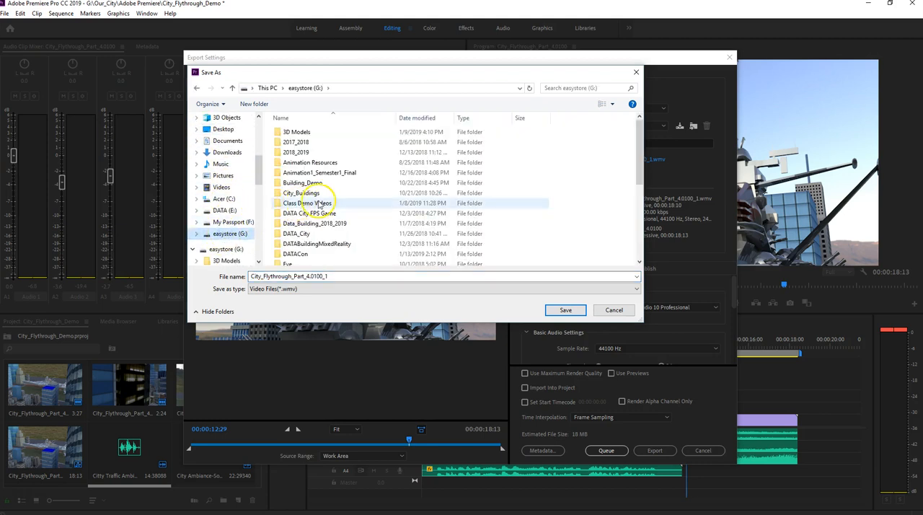
{"action": "scroll", "coordinate": [302, 237], "scroll_direction": "down", "scroll_amount": 1}
{"action": "scroll", "coordinate": [303, 241], "scroll_direction": "down", "scroll_amount": 2}
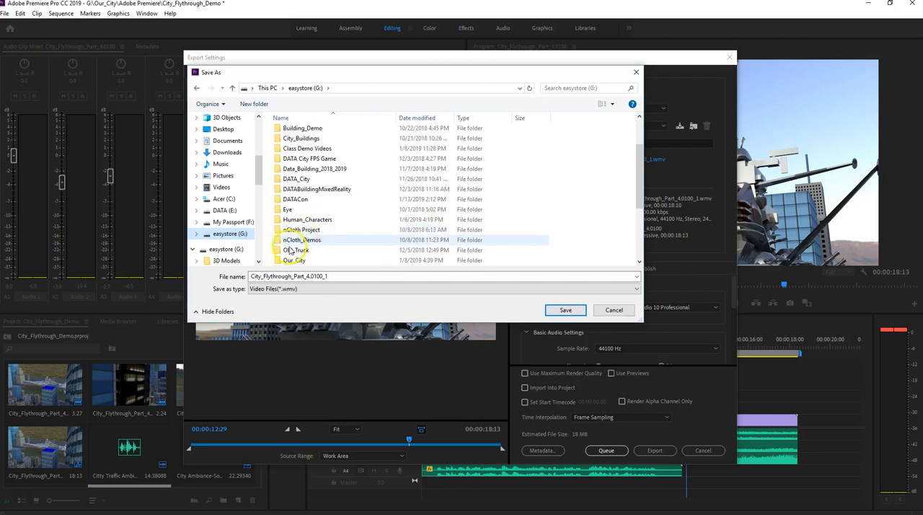
{"action": "double_click", "coordinate": [295, 250]}
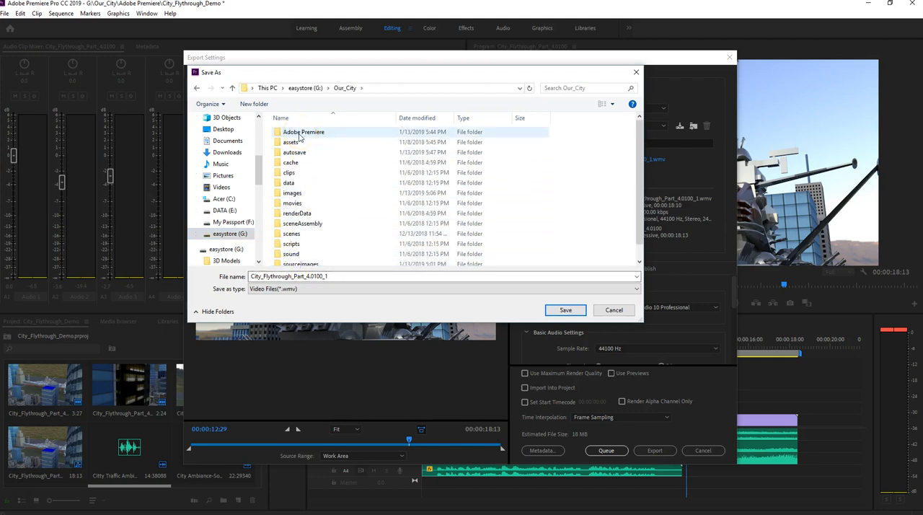
{"action": "scroll", "coordinate": [295, 183], "scroll_direction": "down", "scroll_amount": 1}
{"action": "double_click", "coordinate": [290, 191]}
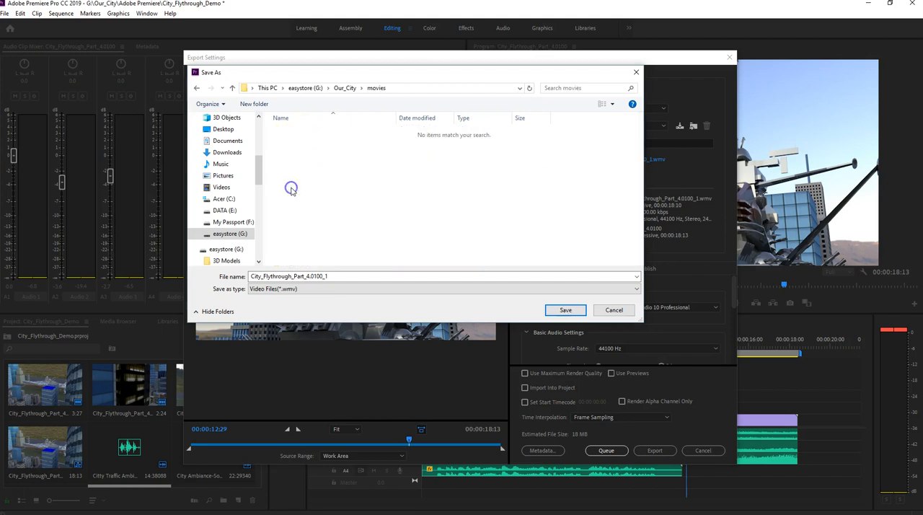
- Name the output file City_Flythrough_Demo and save it in the movies folder as its export destination
{"action": "double_click", "coordinate": [336, 276]}
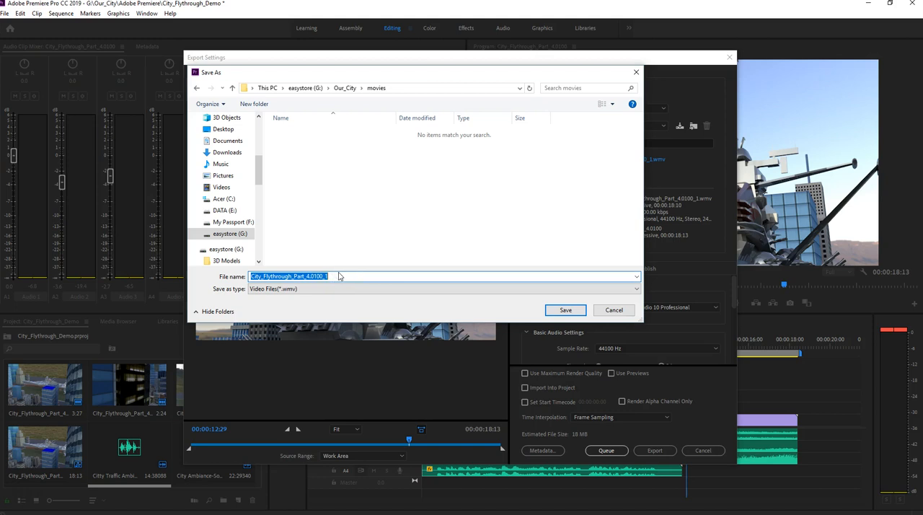
{"action": "left_click", "coordinate": [329, 276]}
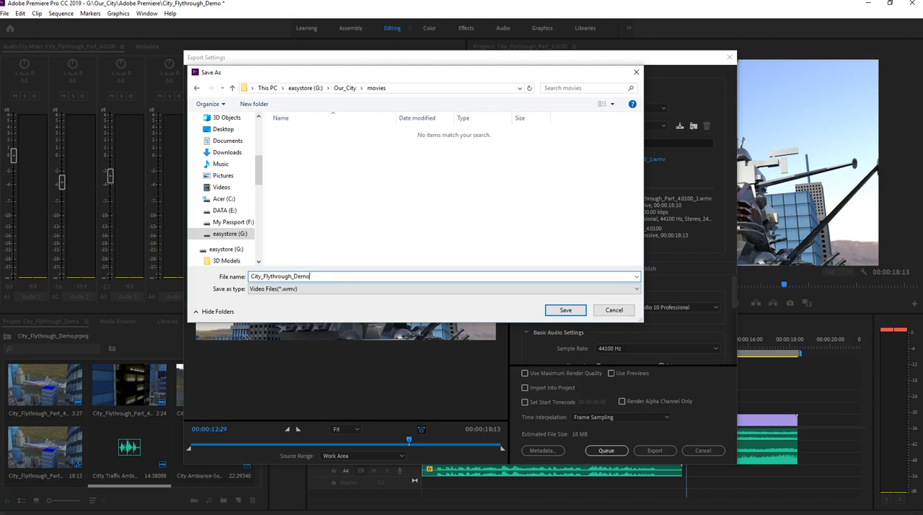
{"action": "key", "text": "Return"}
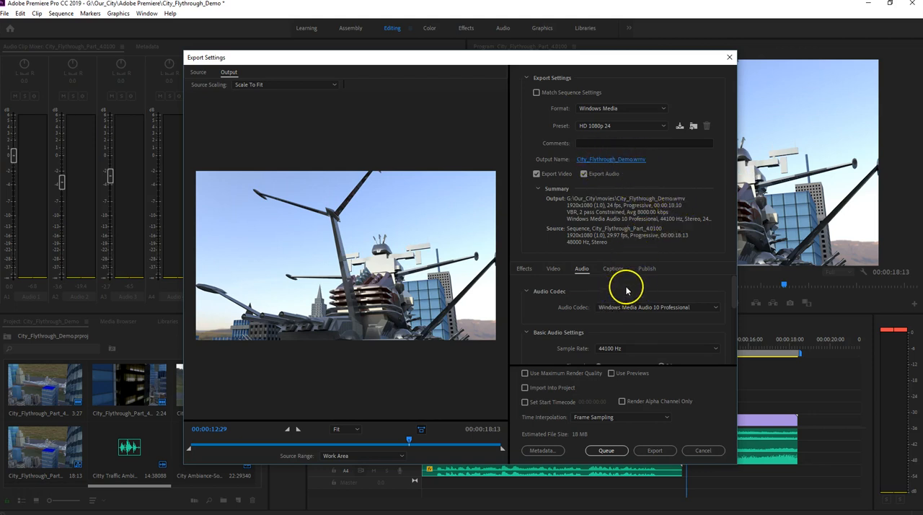
- Review the audio and video export settings with Use Maximum Render Quality enabled, and export the movie directly
{"action": "scroll", "coordinate": [635, 287], "scroll_direction": "down", "scroll_amount": 1}
{"action": "scroll", "coordinate": [725, 301], "scroll_direction": "down", "scroll_amount": 3}
{"action": "scroll", "coordinate": [725, 301], "scroll_direction": "down", "scroll_amount": 1}
{"action": "scroll", "coordinate": [724, 296], "scroll_direction": "up", "scroll_amount": 5}
{"action": "left_click", "coordinate": [553, 269]}
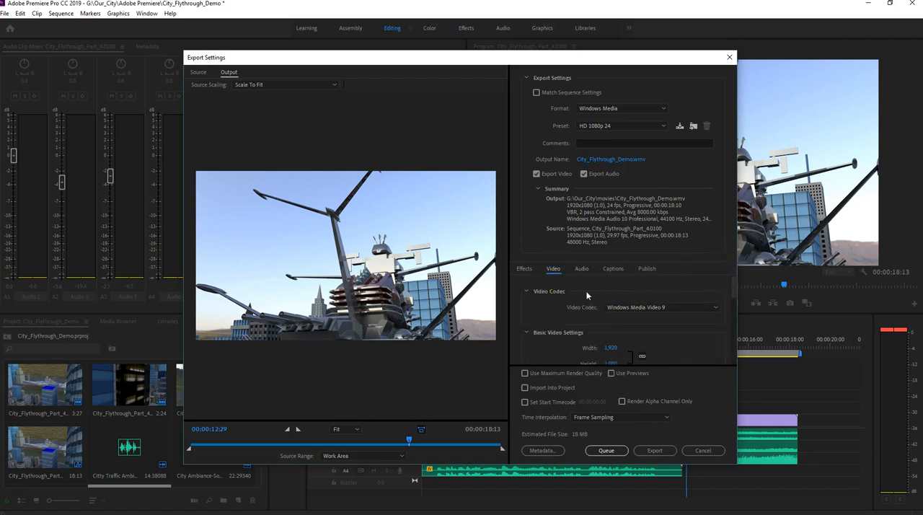
{"action": "scroll", "coordinate": [713, 321], "scroll_direction": "down", "scroll_amount": 2}
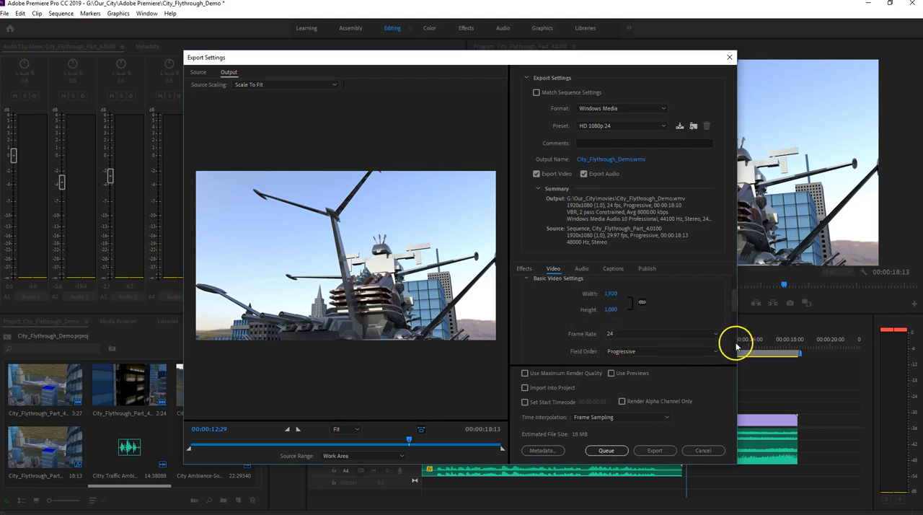
{"action": "scroll", "coordinate": [734, 345], "scroll_direction": "down", "scroll_amount": 3}
{"action": "scroll", "coordinate": [733, 342], "scroll_direction": "down", "scroll_amount": 5}
{"action": "scroll", "coordinate": [732, 337], "scroll_direction": "down", "scroll_amount": 2}
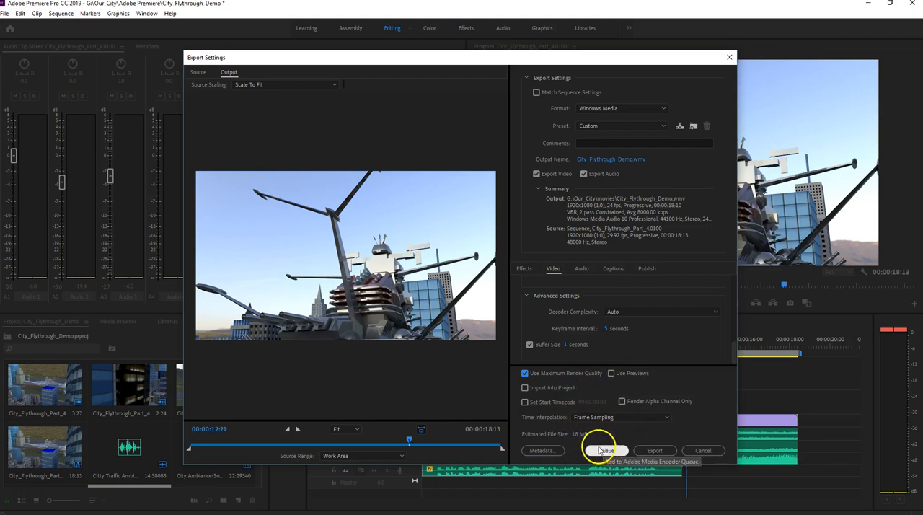
{"action": "left_click", "coordinate": [653, 451]}
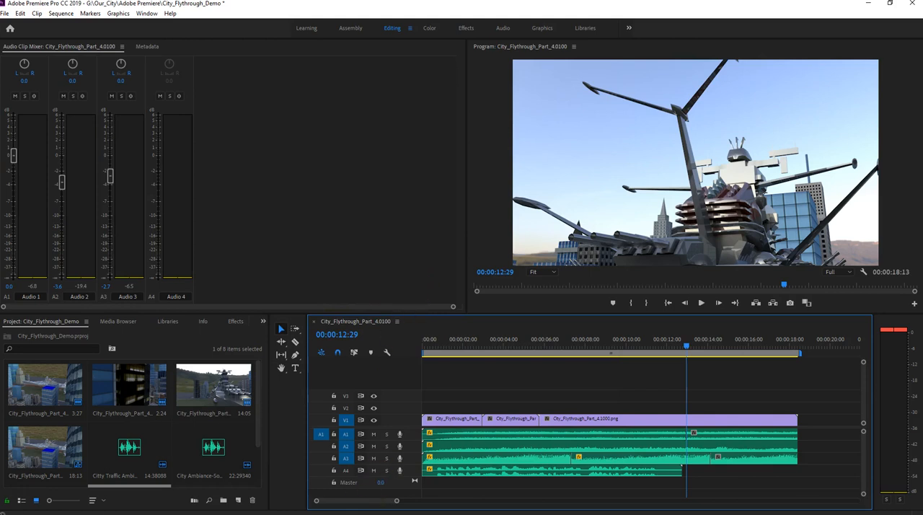
- Switch to File Explorer and go from the images folder to the movies folder in Our_City
{"action": "mouse_move", "coordinate": [364, 514]}
{"action": "left_click", "coordinate": [318, 509]}
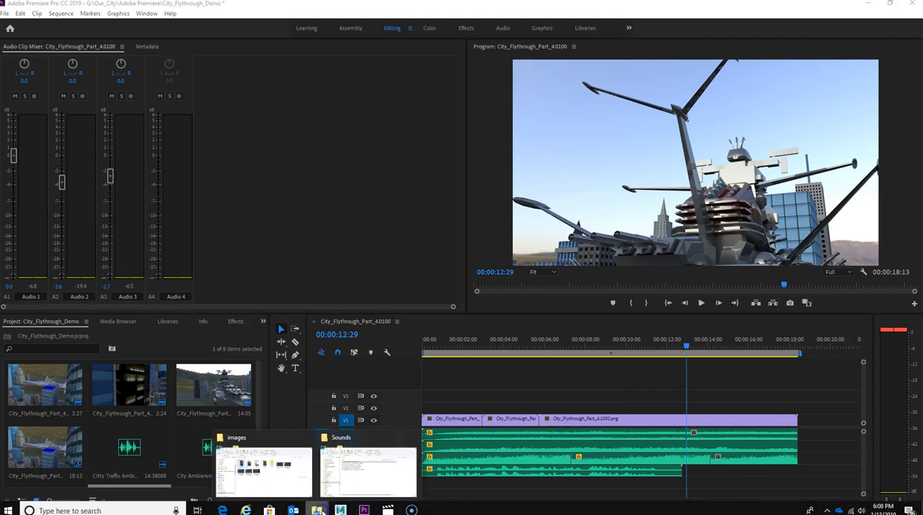
{"action": "left_click", "coordinate": [263, 476]}
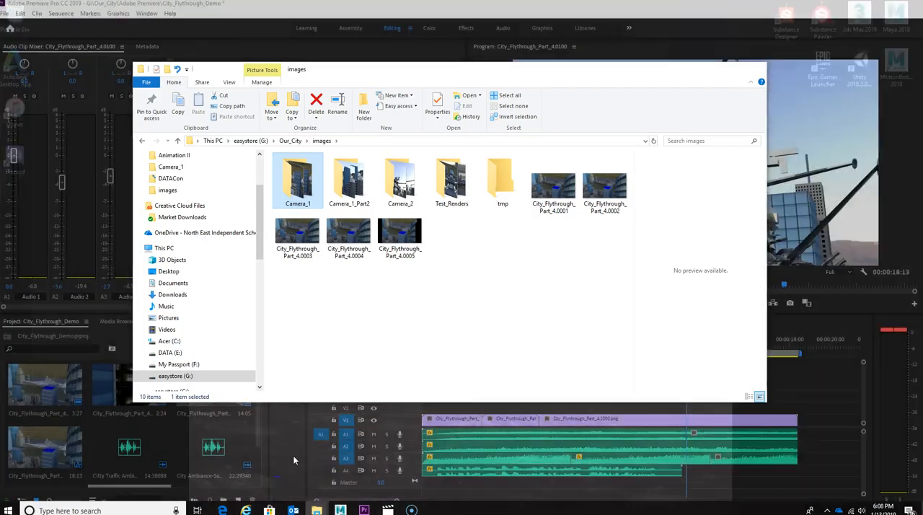
{"action": "left_click", "coordinate": [178, 140]}
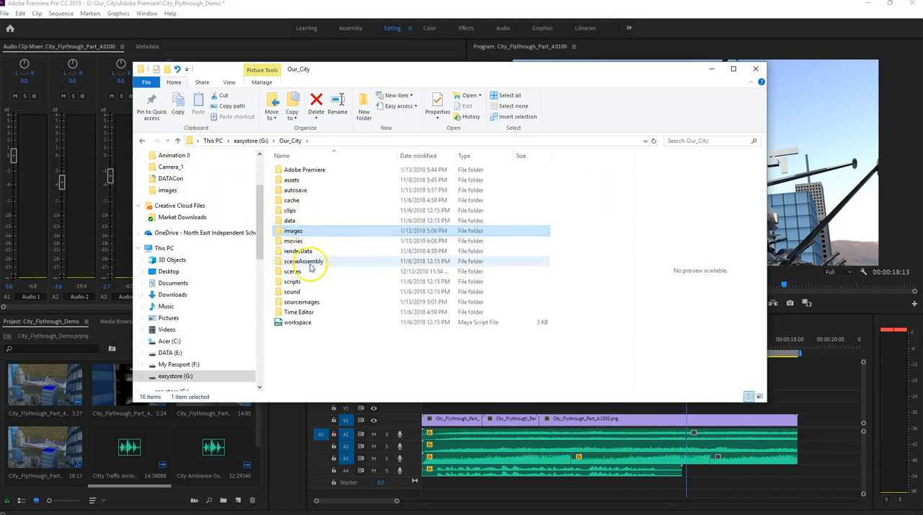
{"action": "double_click", "coordinate": [299, 242]}
- Play the exported City_Flythrough_Demo video to check it, and pause it at about 0:00:16
{"action": "left_click", "coordinate": [299, 166]}
{"action": "double_click", "coordinate": [298, 167]}
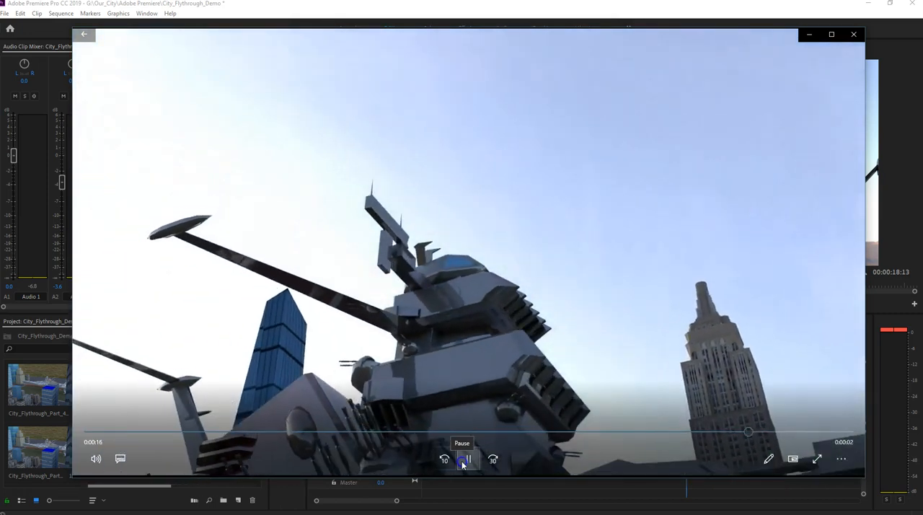
{"action": "left_click", "coordinate": [648, 311]}
{"action": "left_click", "coordinate": [742, 87]}
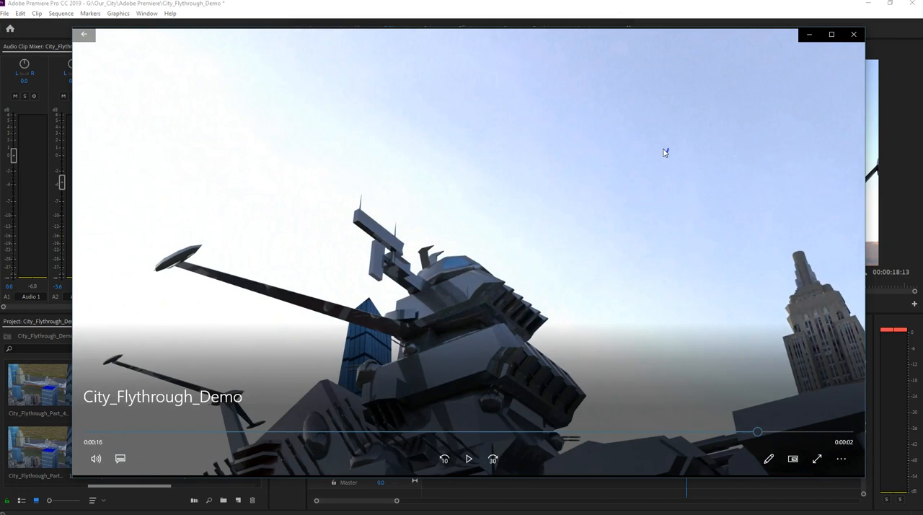